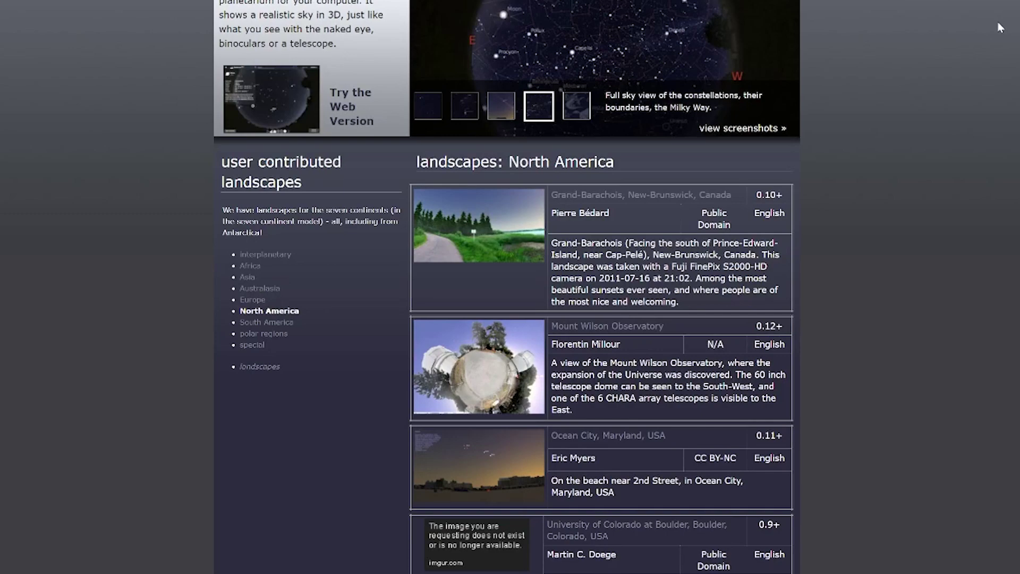
Browse the user-contributed North America landscapes to see which locations are offered
scroll(1000, 27, down, 3)
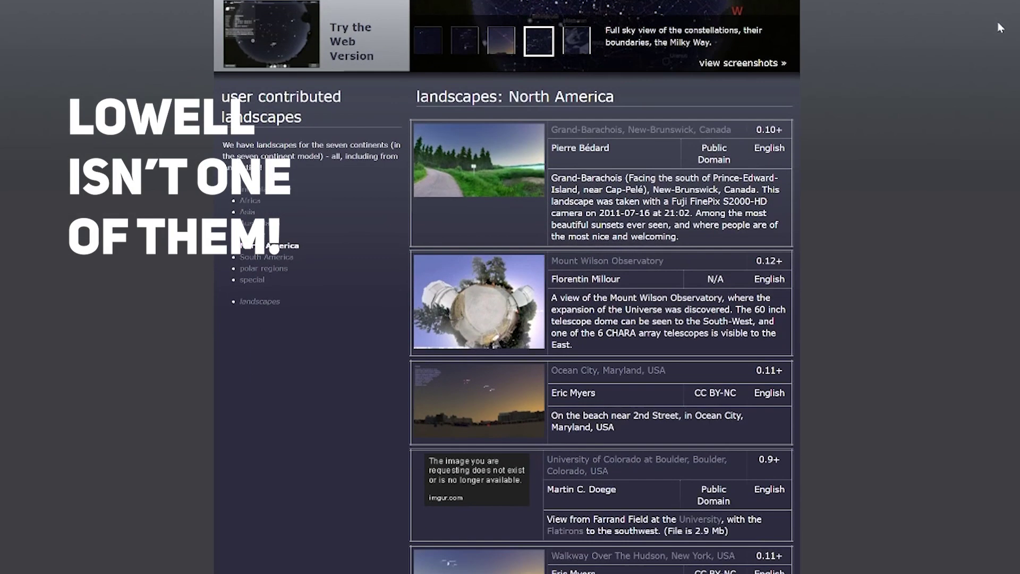
scroll(1000, 27, down, 6)
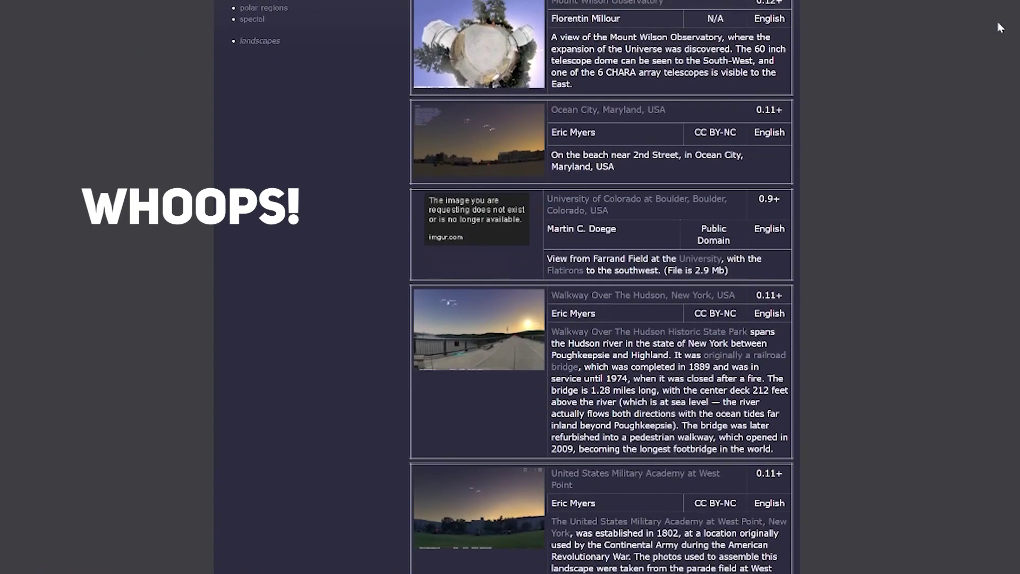
scroll(1000, 28, down, 6)
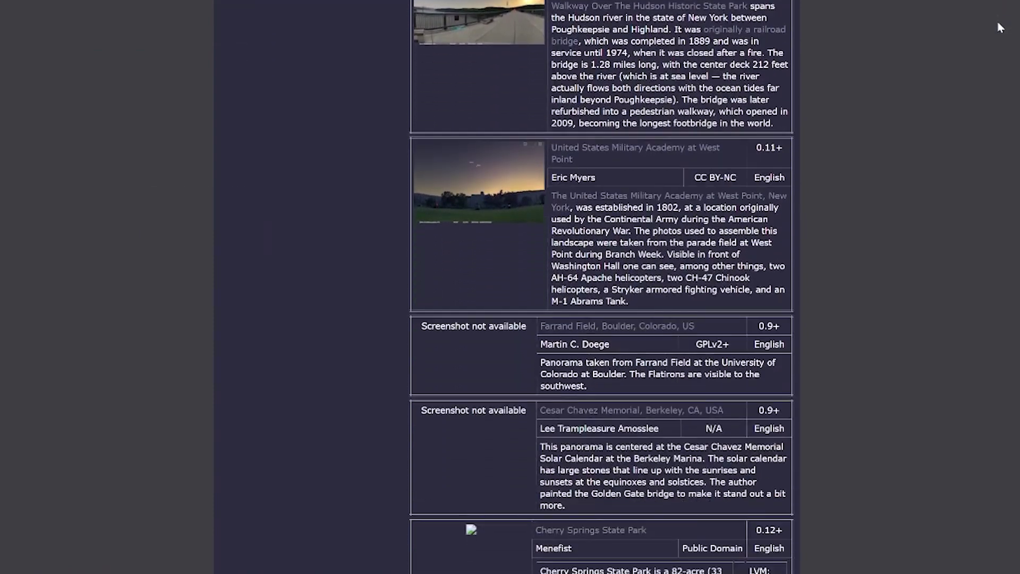
scroll(1000, 27, down, 3)
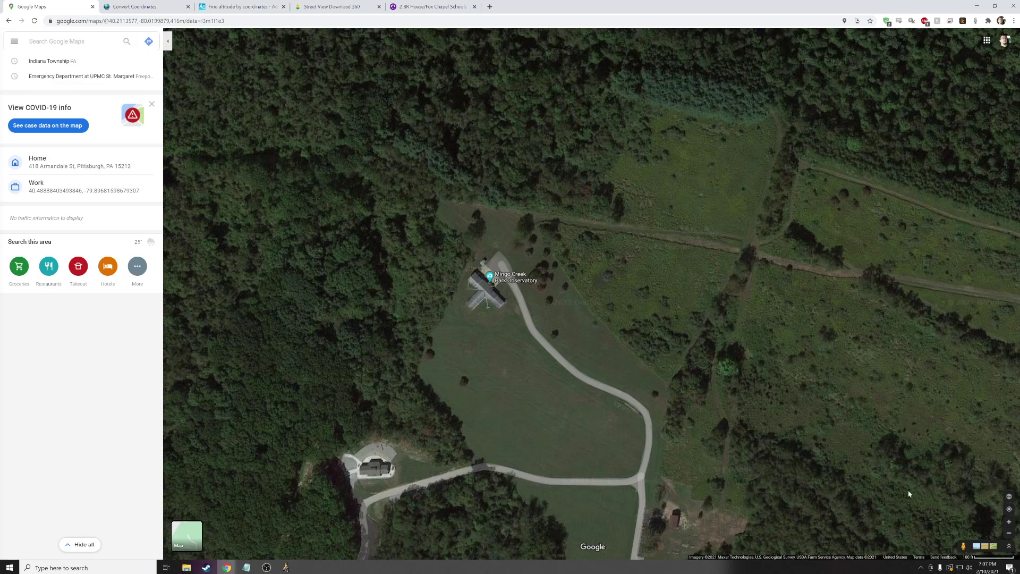
Inspect the Street View panorama from the paved lot beside Mingo Creek Park Observatory, and return to the satellite map
drag(964, 546, 489, 271)
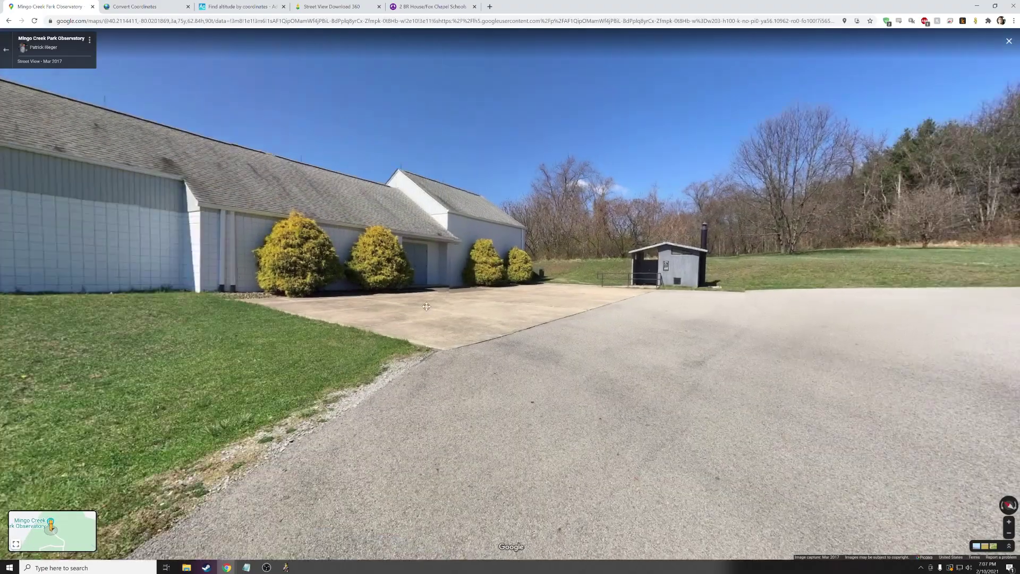
drag(106, 341, 348, 413)
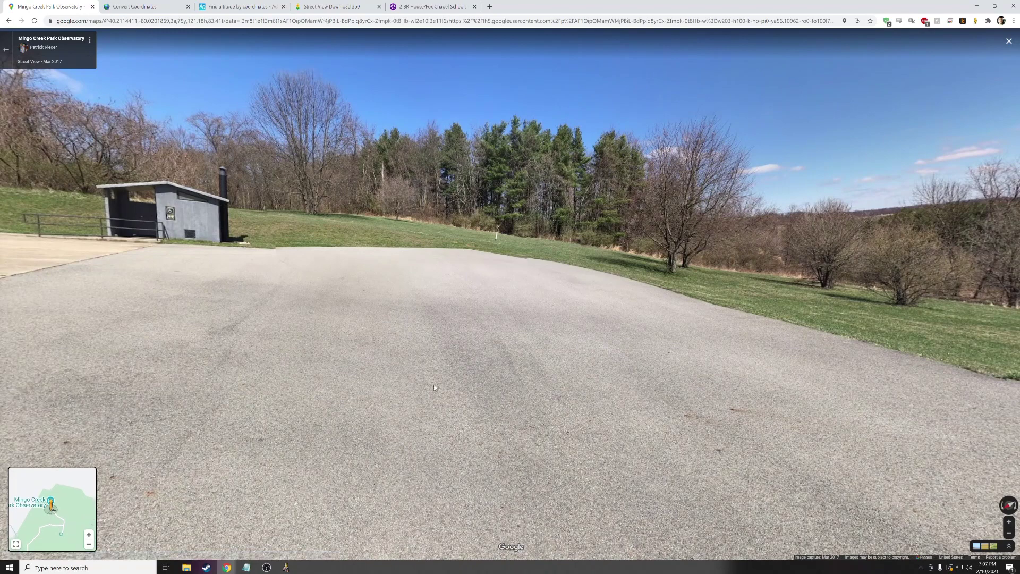
click(6, 50)
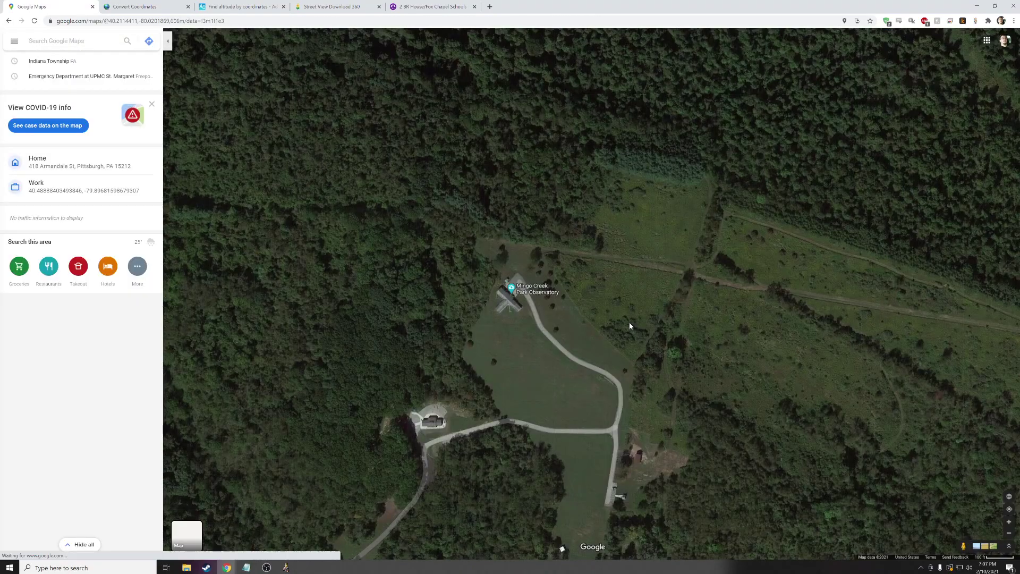
Open the Street View panorama on the lawn just south of Mingo Creek Park Observatory and look around it
scroll(518, 388, up, 2)
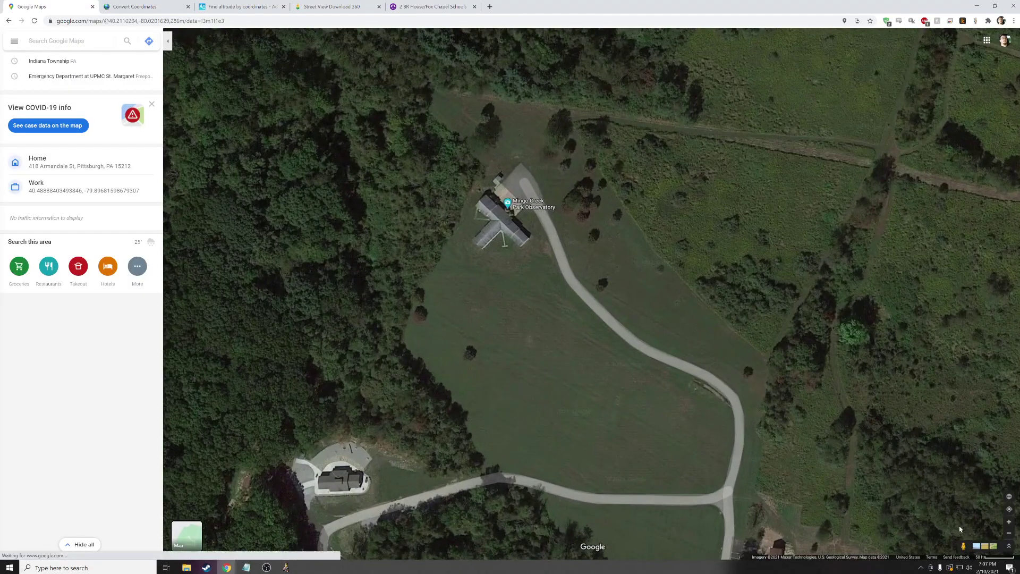
drag(964, 545, 503, 251)
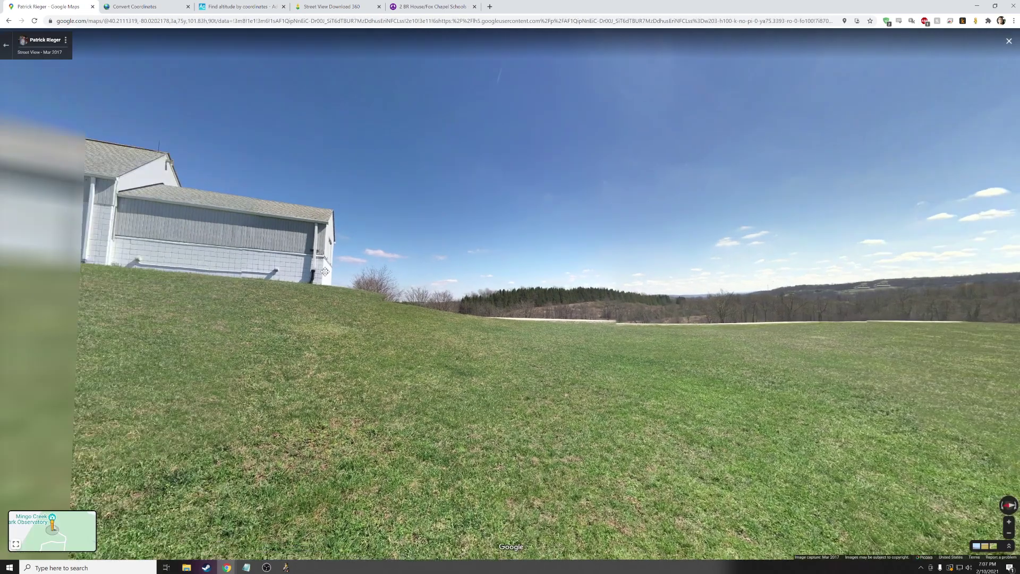
drag(326, 271, 627, 285)
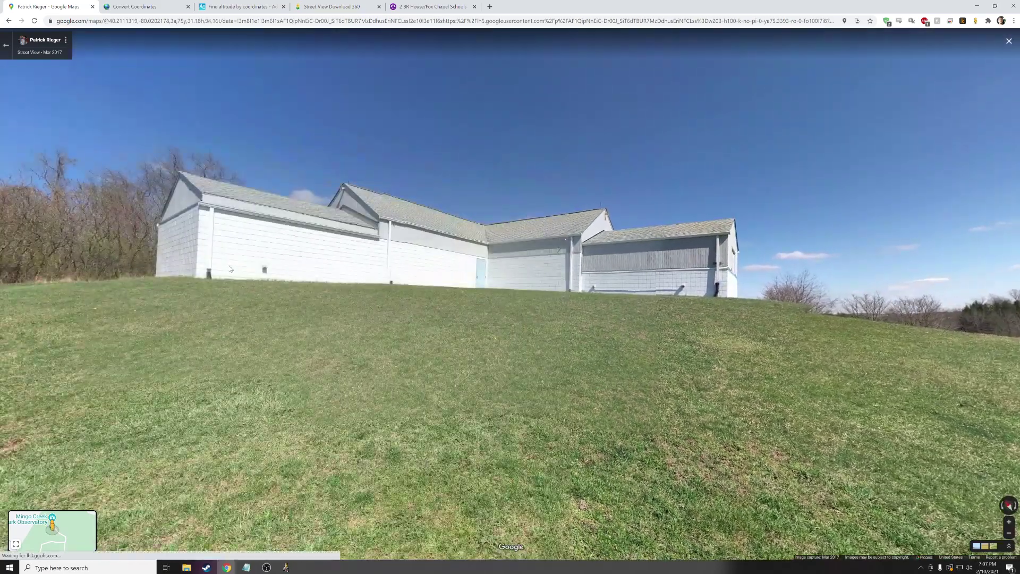
drag(228, 281, 649, 285)
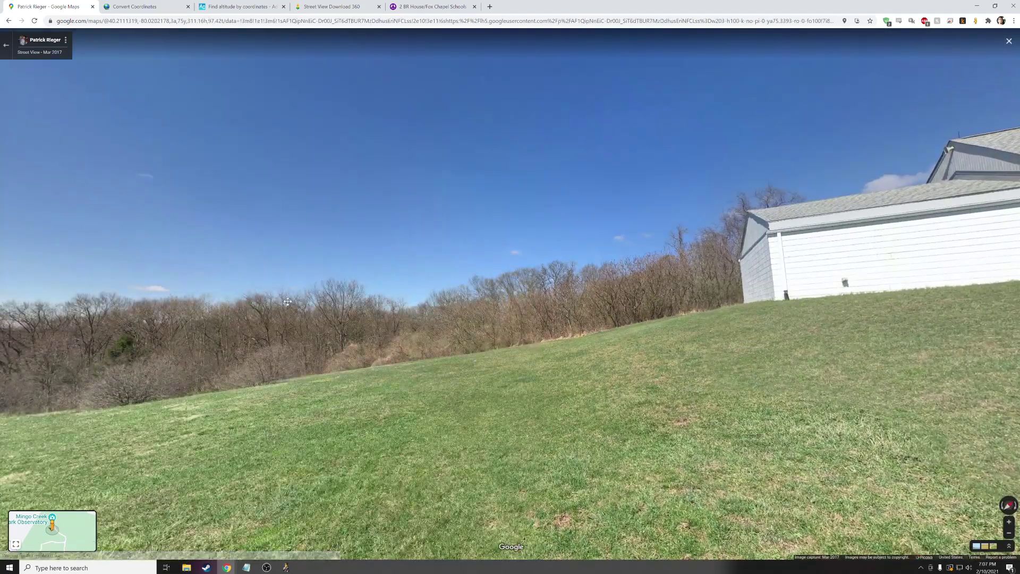
drag(367, 292, 645, 308)
drag(359, 334, 828, 355)
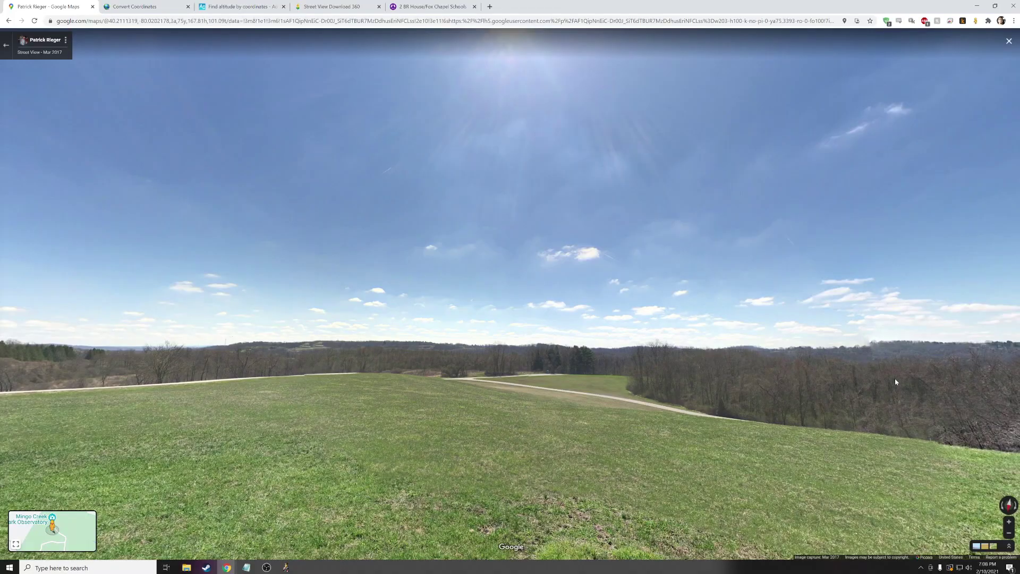
Examine the lawn panorama's tree line, the observatory building and the sky above its roof, and return to the satellite map
drag(894, 381, 375, 352)
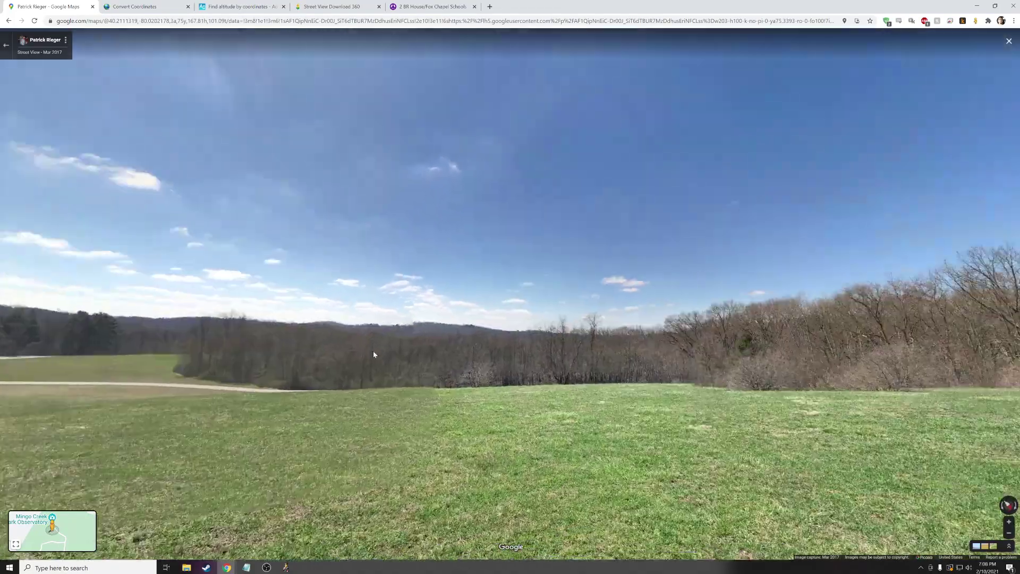
drag(761, 306, 372, 319)
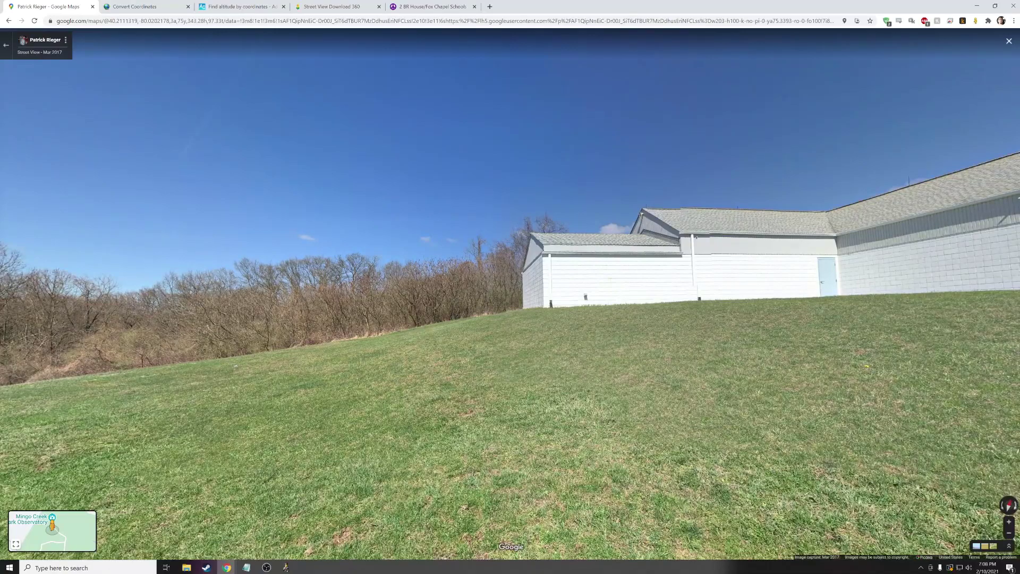
drag(808, 345, 756, 356)
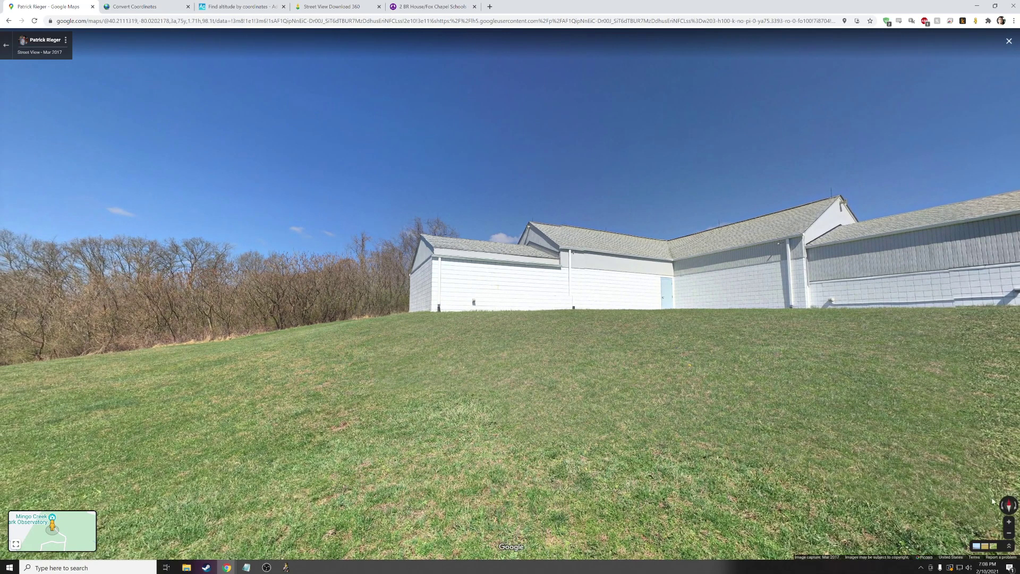
drag(537, 46, 535, 208)
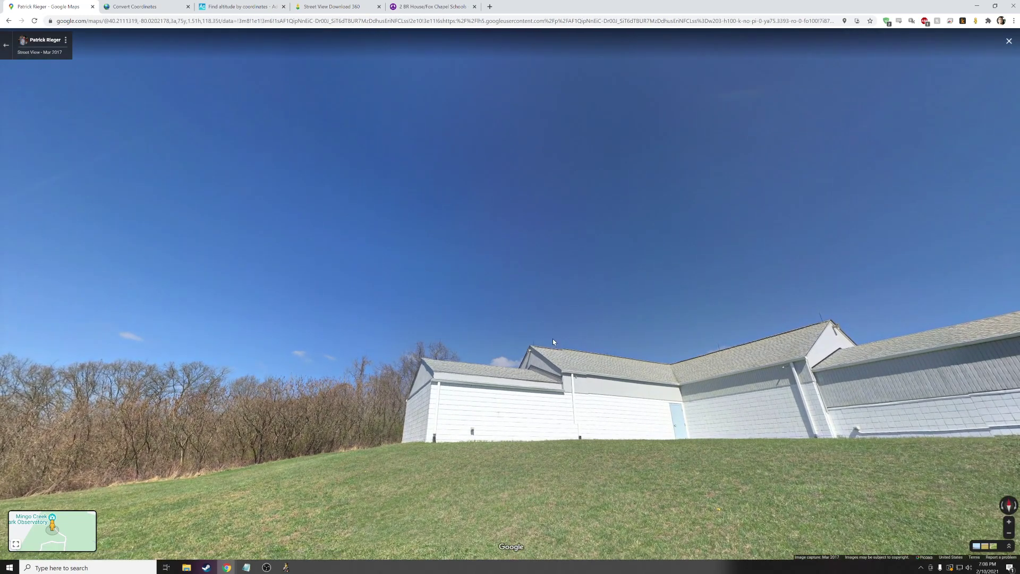
key(alt+Left)
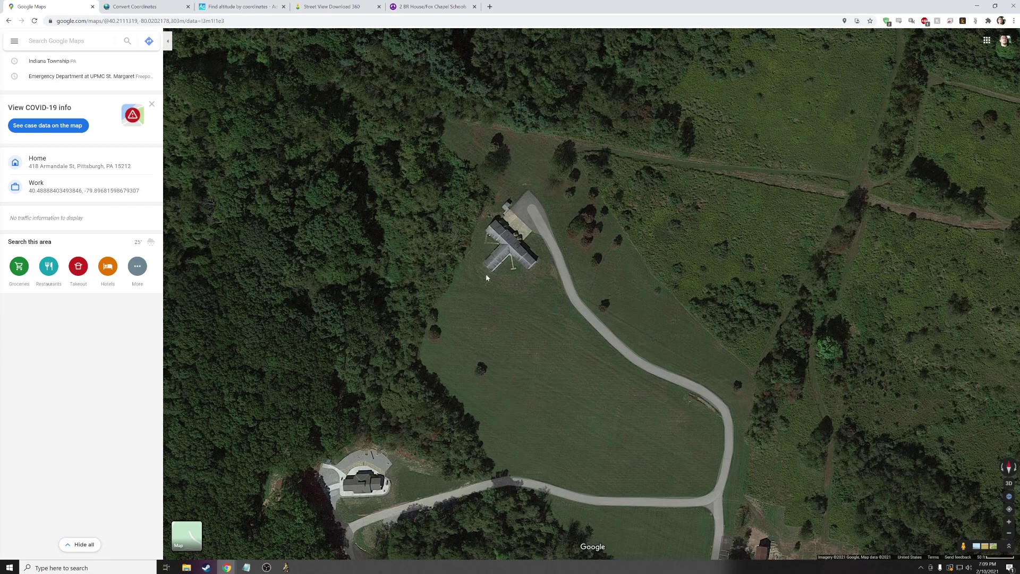
Copy the map coordinates of the lawn spot just south of the observatory building
key(alt+Tab)
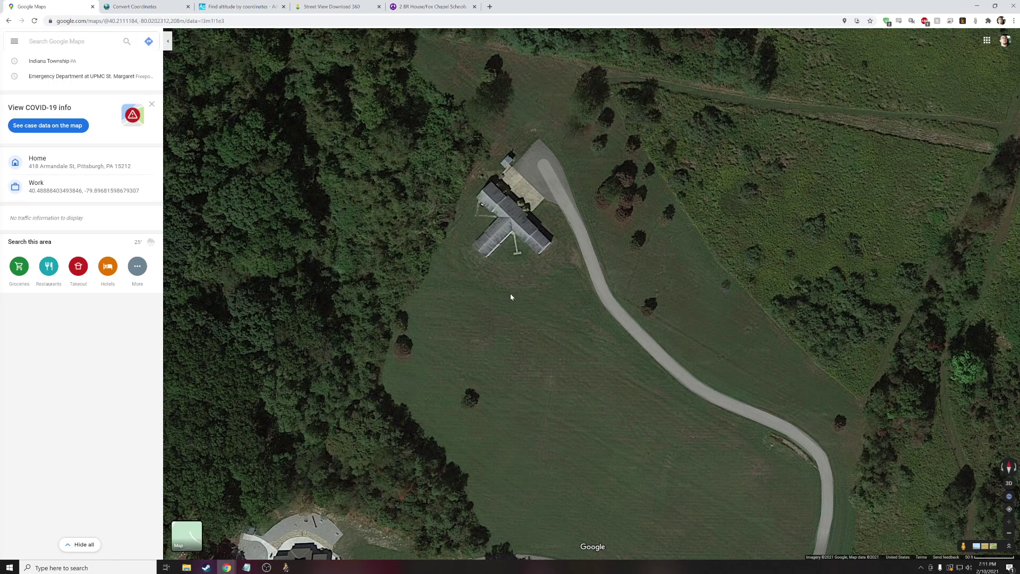
right_click(510, 294)
click(524, 303)
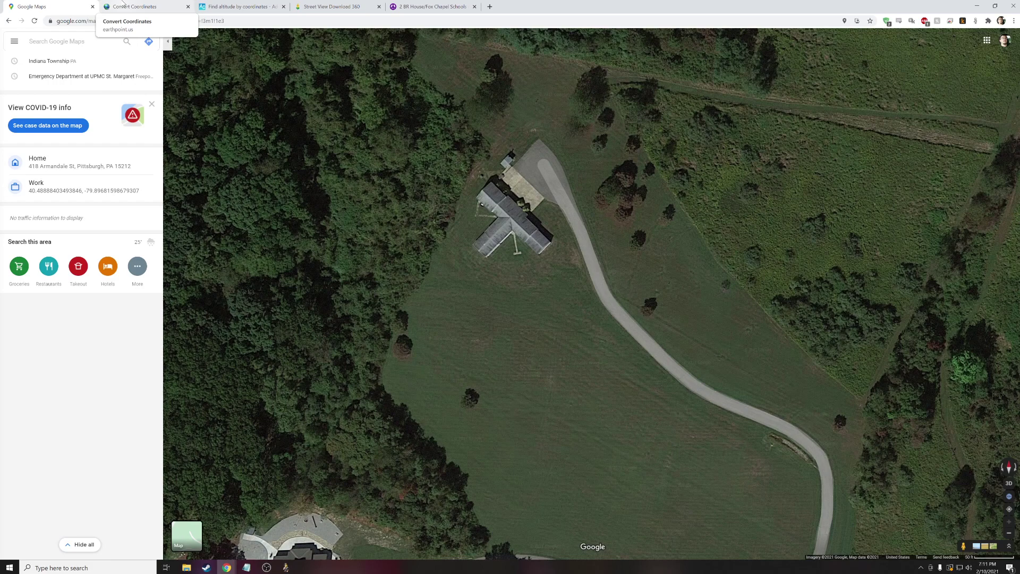
Convert the copied position 40.21111983195965, -80.02023677444852 on the Earth Point Convert Coordinates page
click(123, 6)
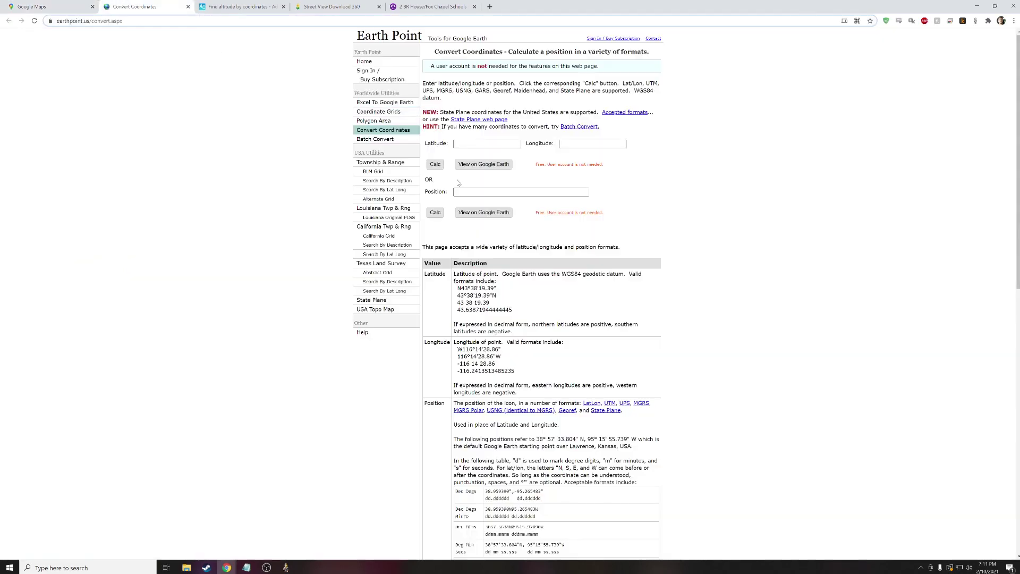
click(526, 193)
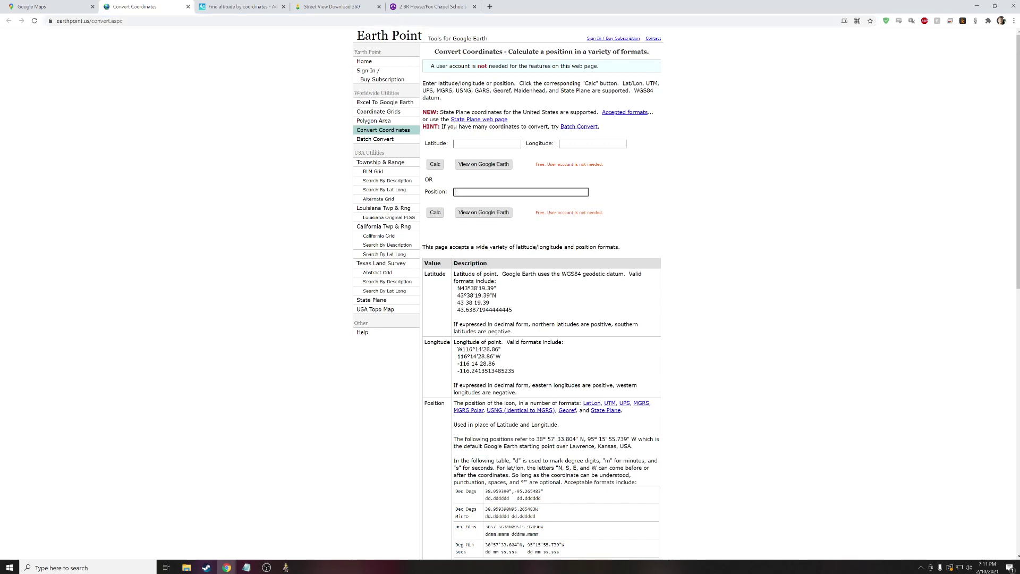
right_click(526, 193)
click(553, 257)
click(436, 212)
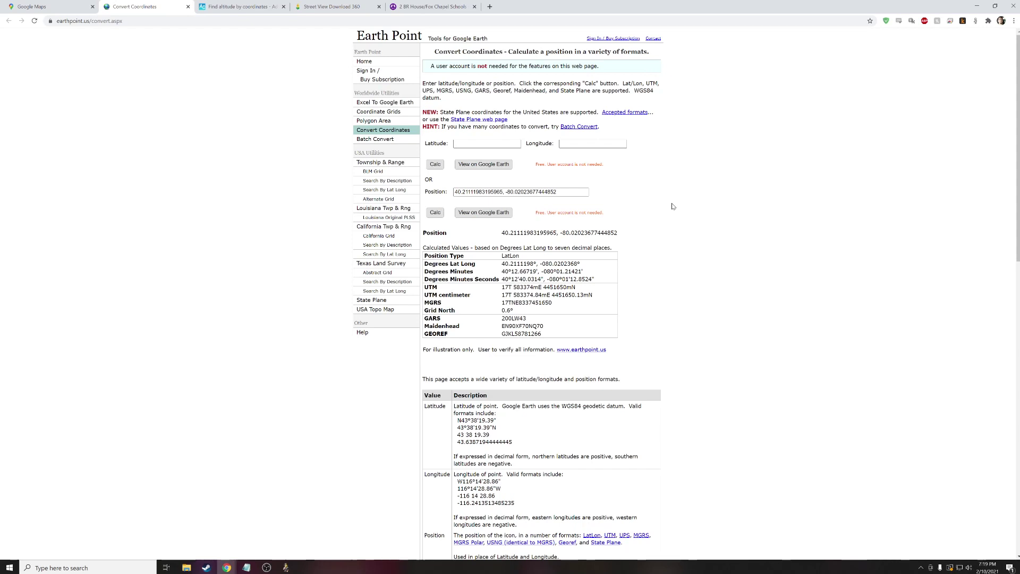
Copy the decimal latitude 40.2111 from the converted results into the latitude field of the altitude finder page
drag(501, 263, 527, 263)
right_click(520, 264)
click(533, 268)
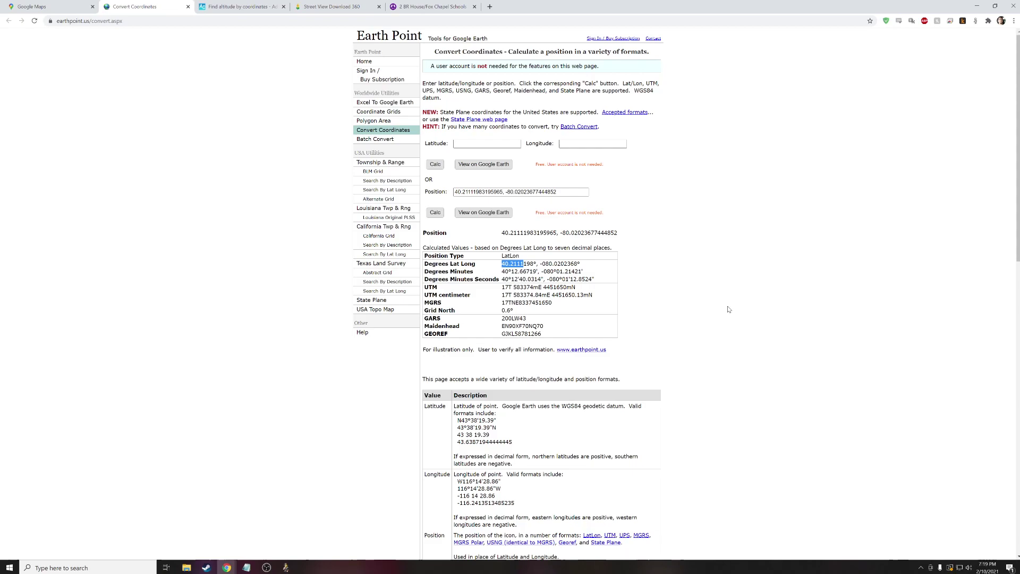
click(241, 7)
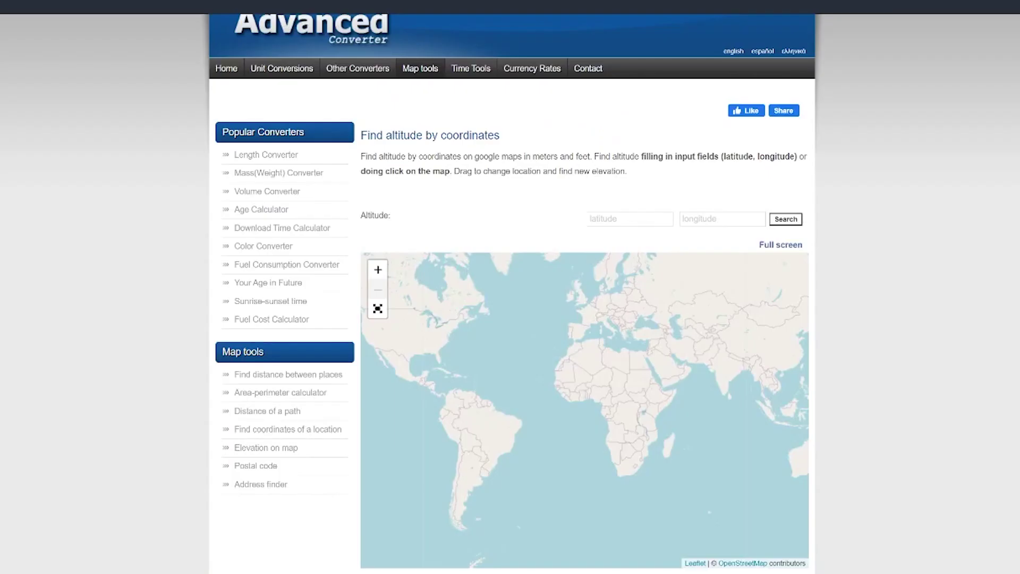
click(630, 219)
key(ctrl+v)
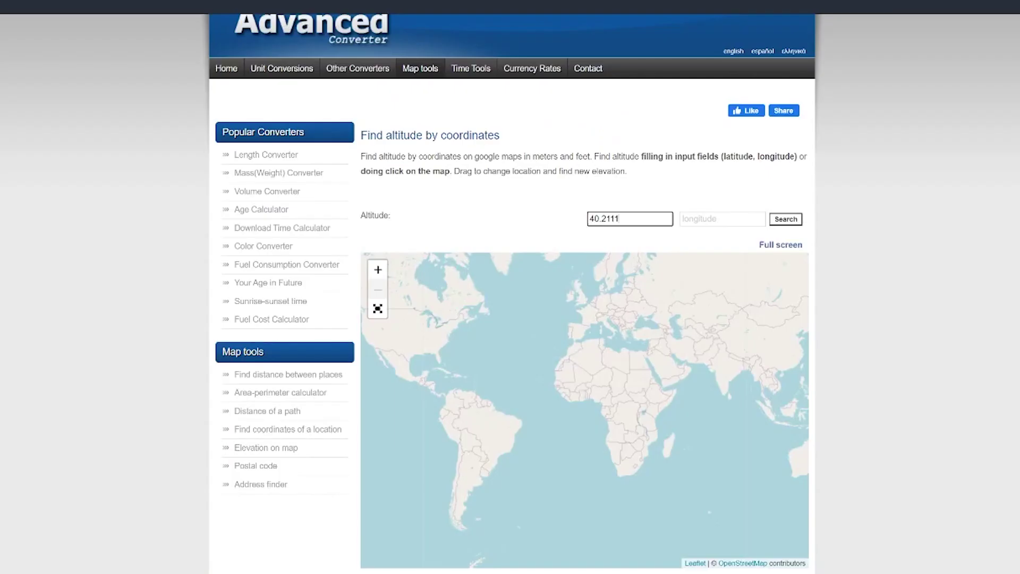
Copy the decimal longitude -080.0202 from the converted results into the altitude finder's longitude field
click(885, 334)
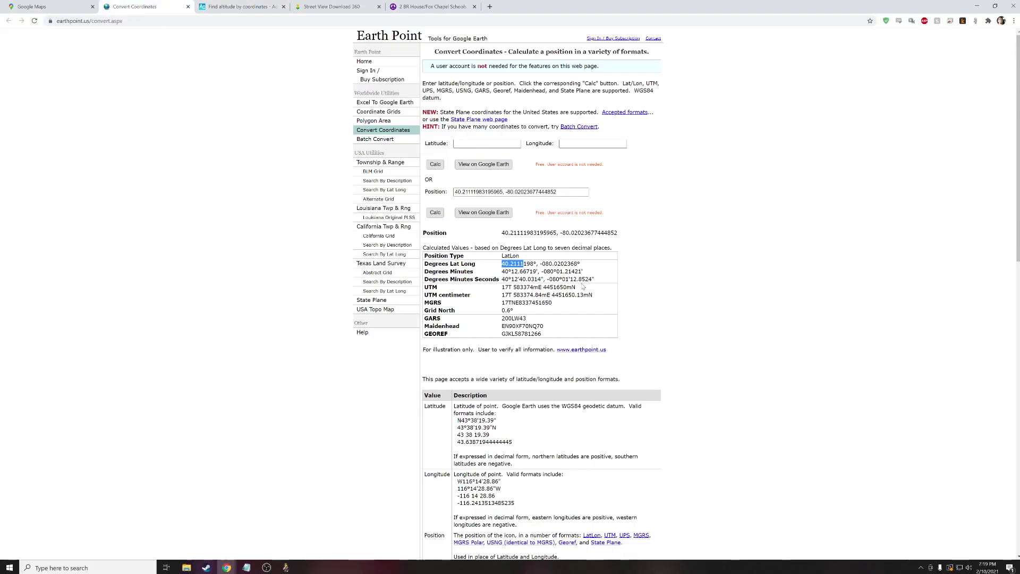
drag(540, 264, 561, 264)
right_click(563, 264)
click(582, 274)
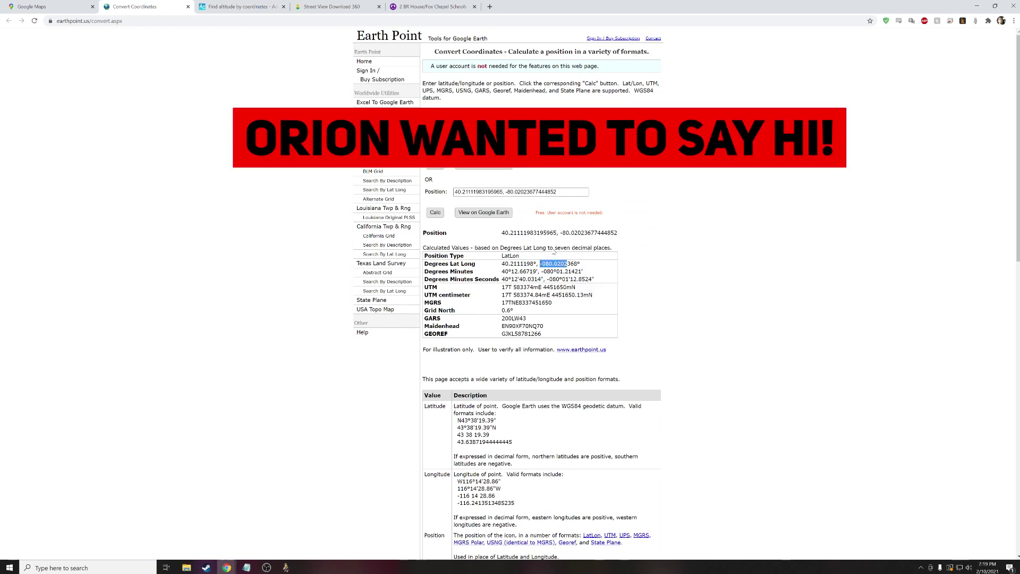
click(217, 5)
click(711, 218)
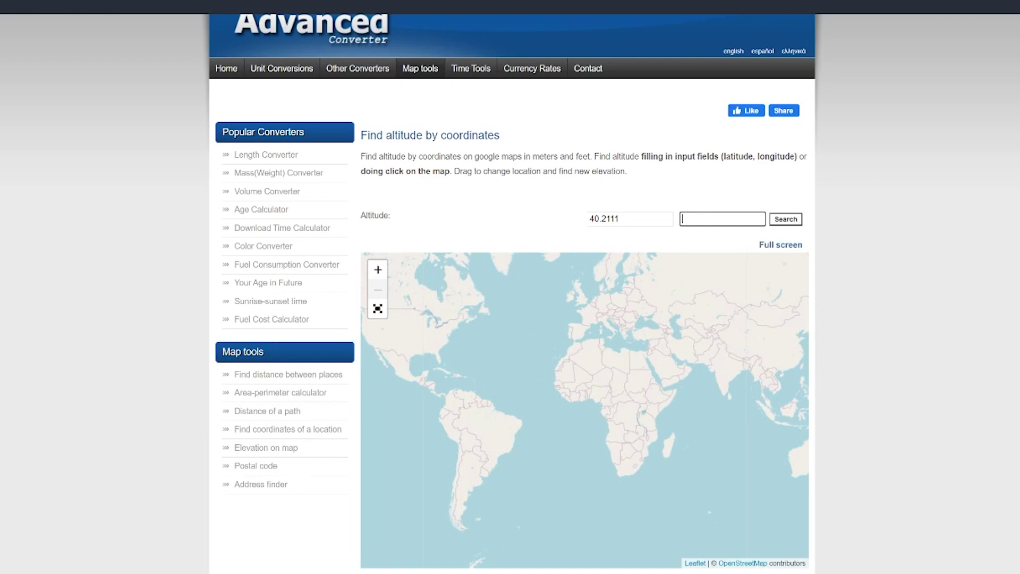
right_click(720, 219)
click(771, 316)
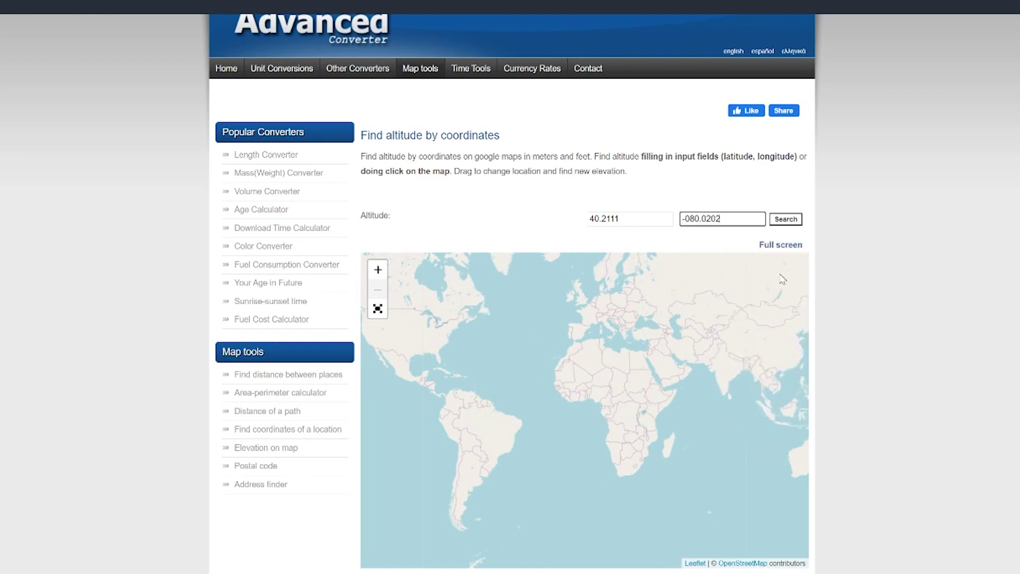
Look up the altitude for the entered coordinates and check on the map that the marker sits beside the observatory
click(788, 223)
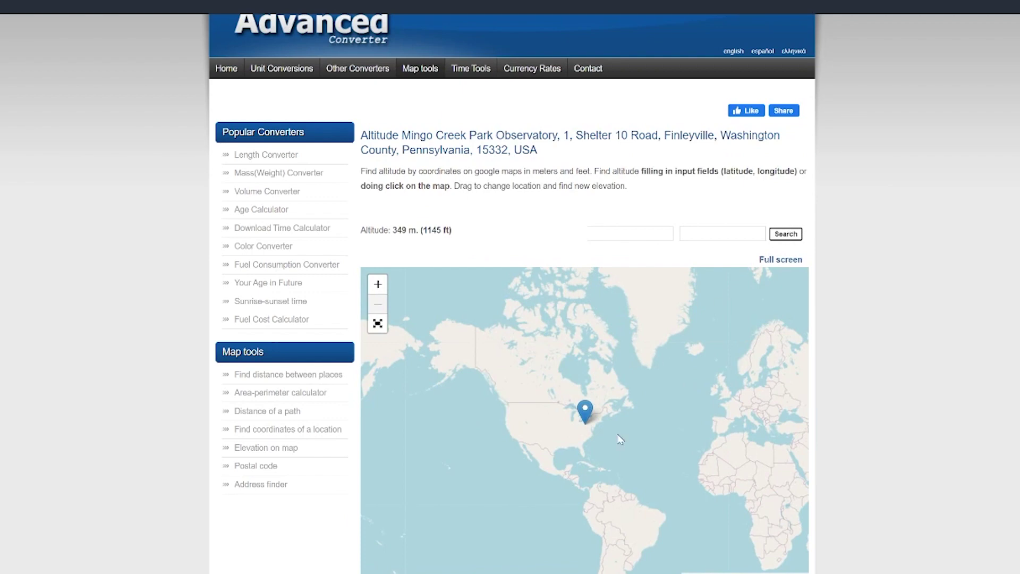
scroll(582, 425, up, 2)
scroll(588, 432, up, 5)
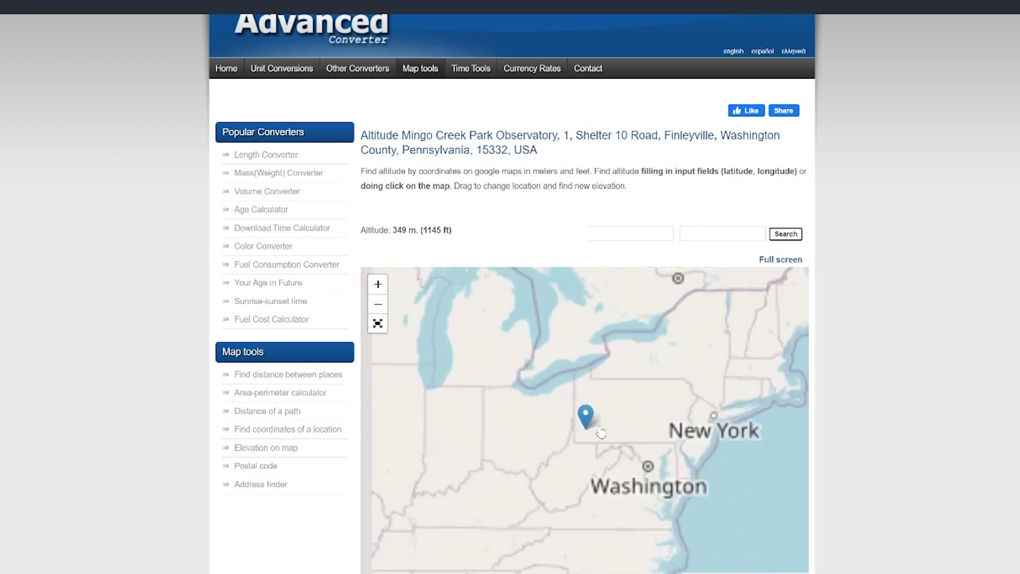
scroll(571, 449, up, 5)
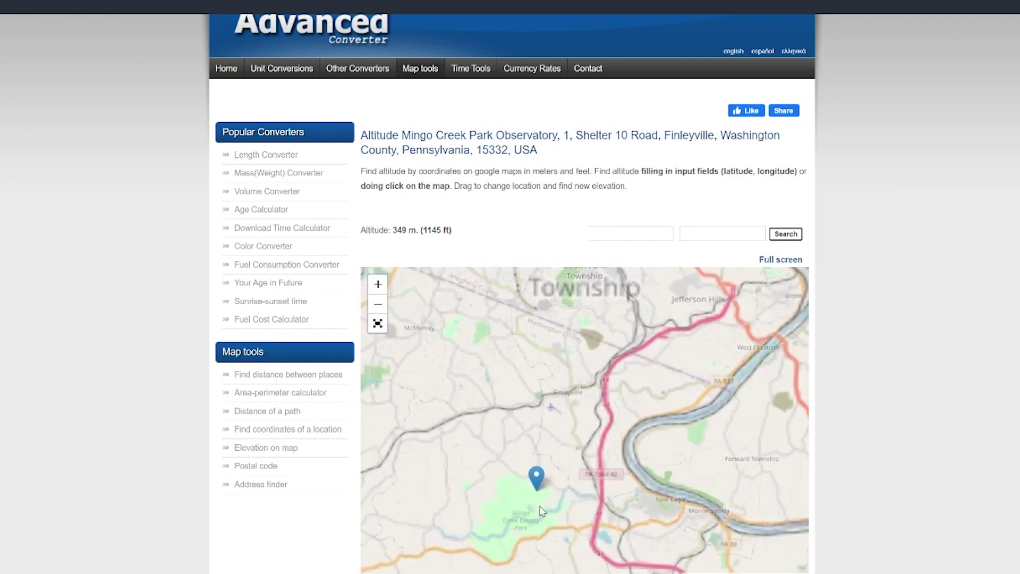
scroll(596, 376, up, 2)
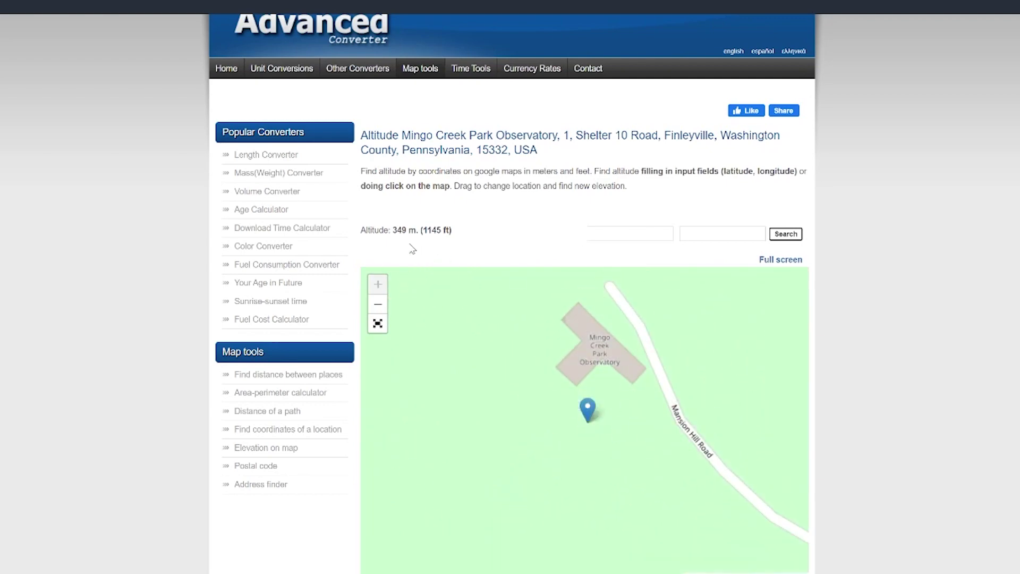
Copy the altitude in metres and set the altitude in the Notepad landscape text to 349
drag(393, 230, 416, 230)
right_click(400, 228)
click(410, 234)
key(alt+Tab)
key(shift+Left)
key(shift+Left)
key(shift+Left)
key(ctrl+v)
key(BackSpace)
key(BackSpace)
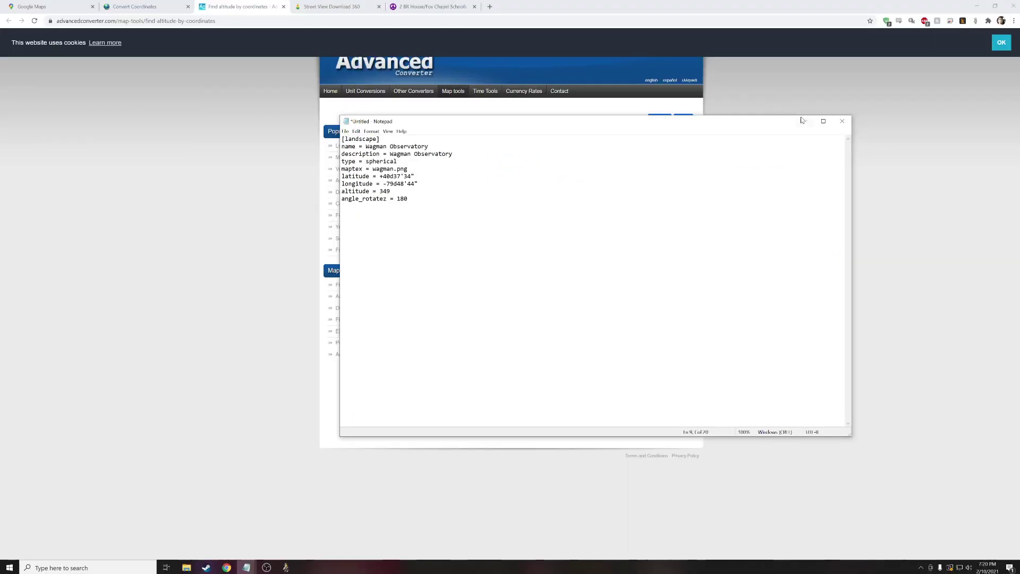
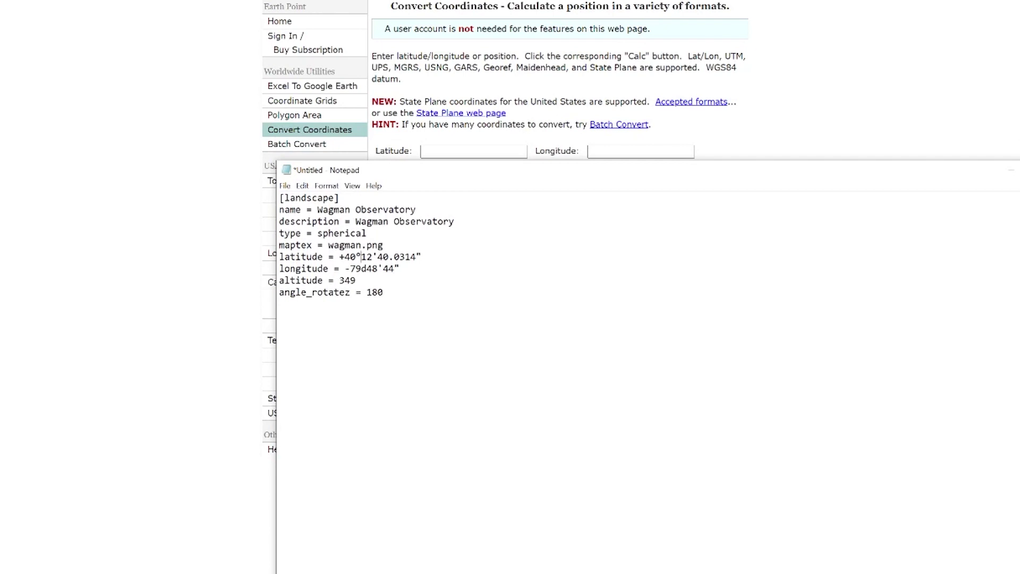
Reformat the latitude in the Notepad landscape text as +40d12'40", replacing the degree sign with d and removing the decimal seconds
key(BackSpace)
text(d)
drag(418, 177, 620, 252)
drag(593, 334, 621, 334)
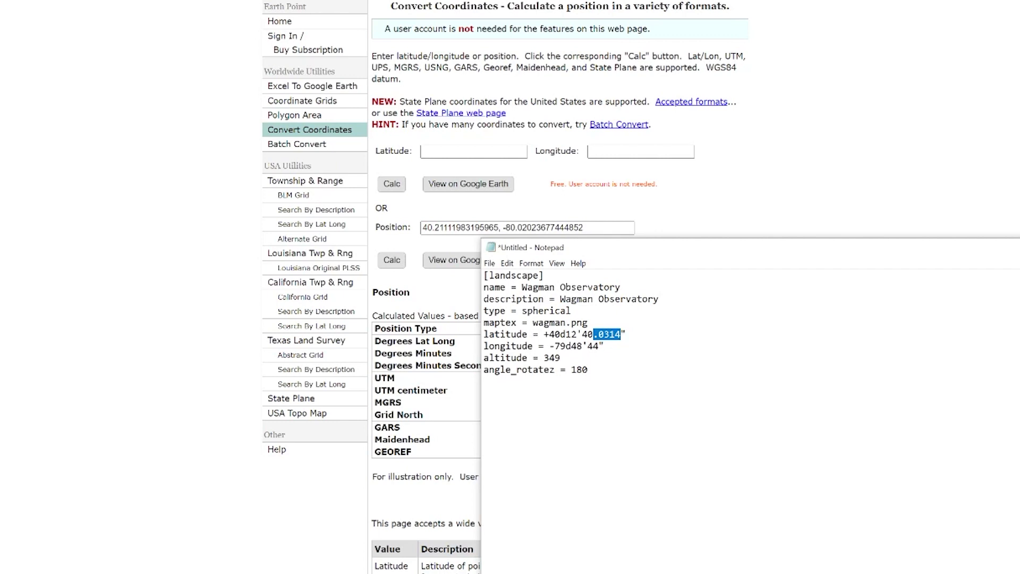
key(Delete)
click(760, 205)
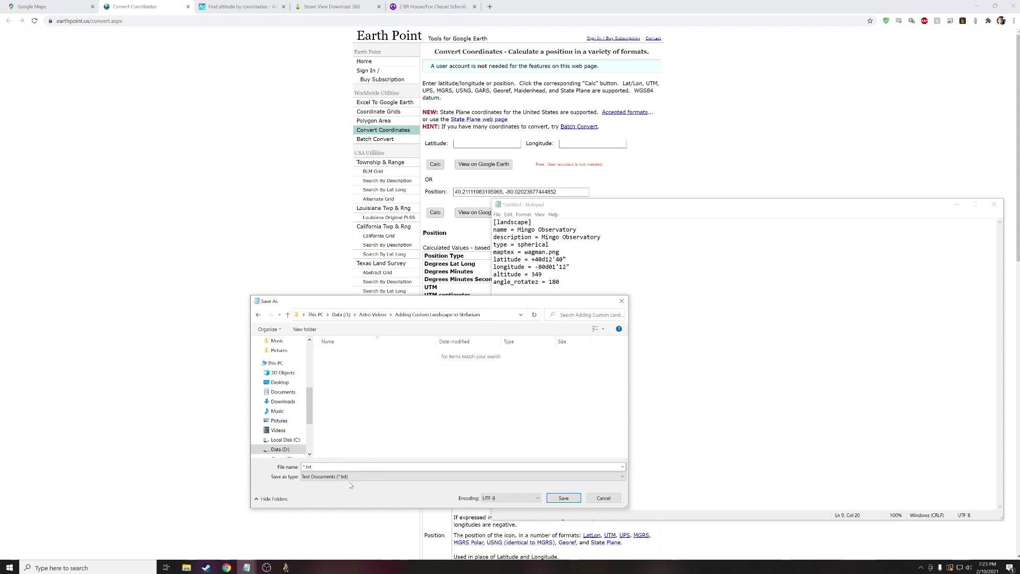
Save the landscape text as landscape.ini with the file type set to All Files
click(315, 477)
click(312, 492)
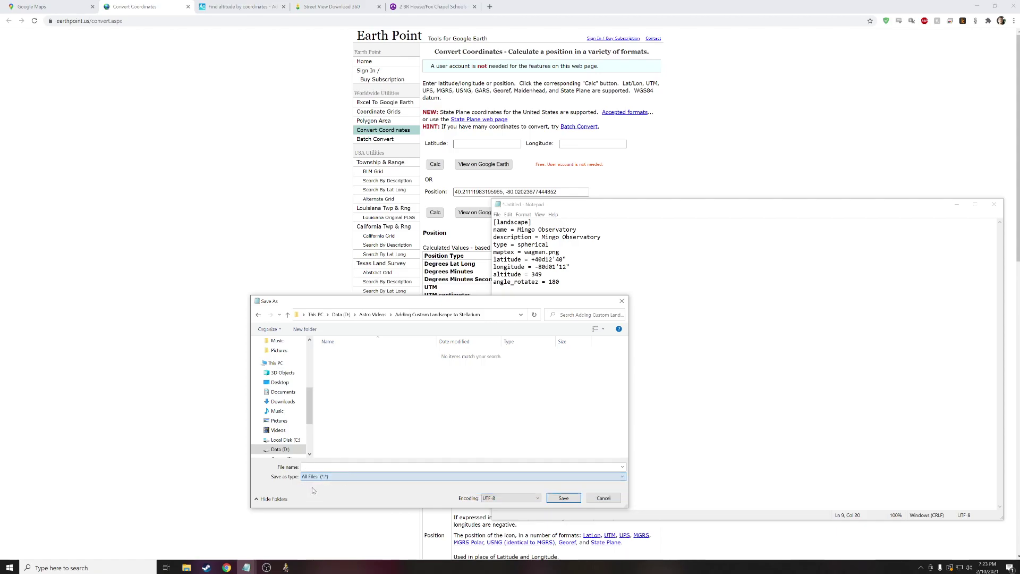
text(landscape.ini)
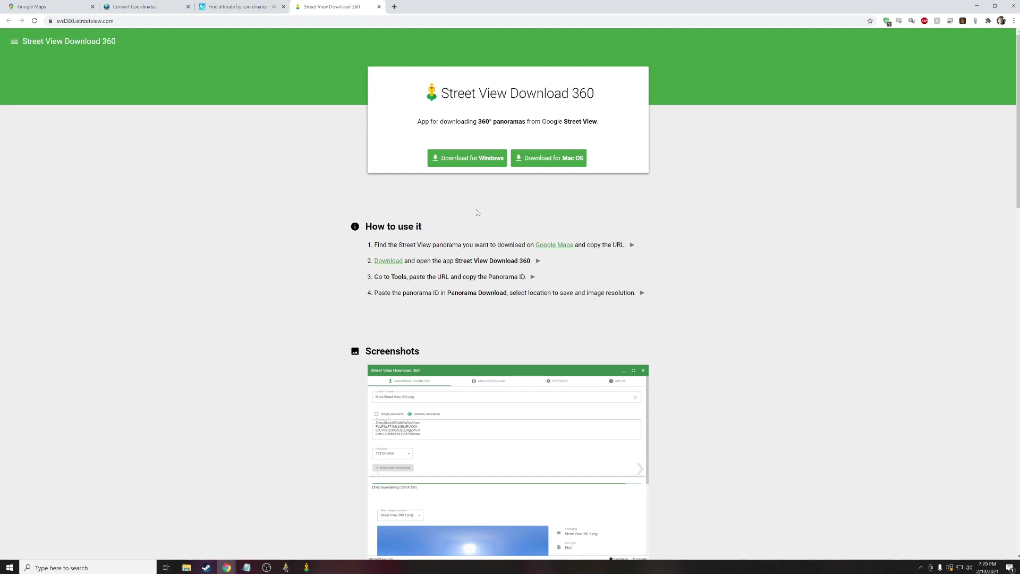
Open the Street View panorama beside Mingo Creek Park Observatory in Google Maps and copy its full URL
key(ctrl+1)
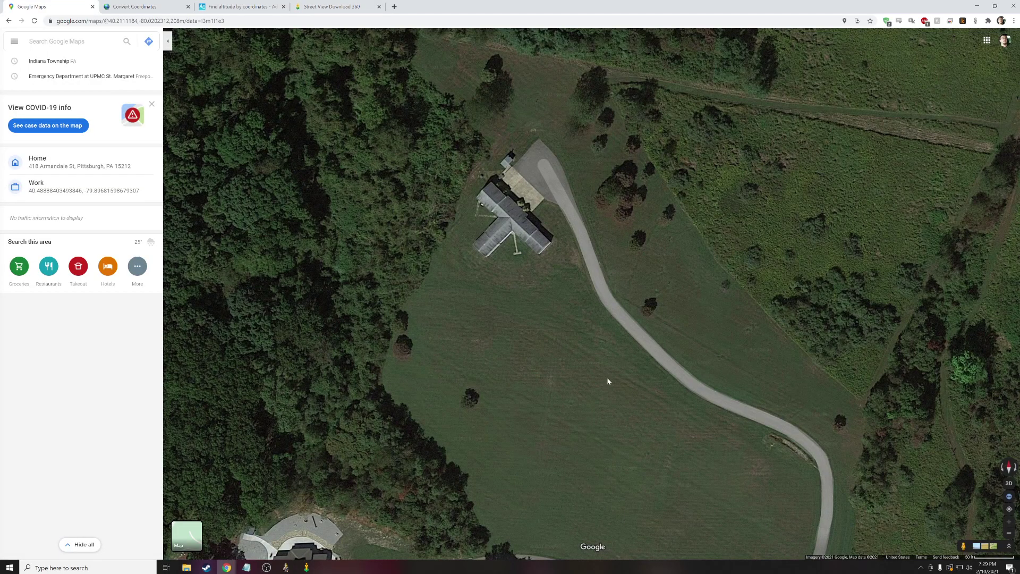
drag(963, 544, 512, 264)
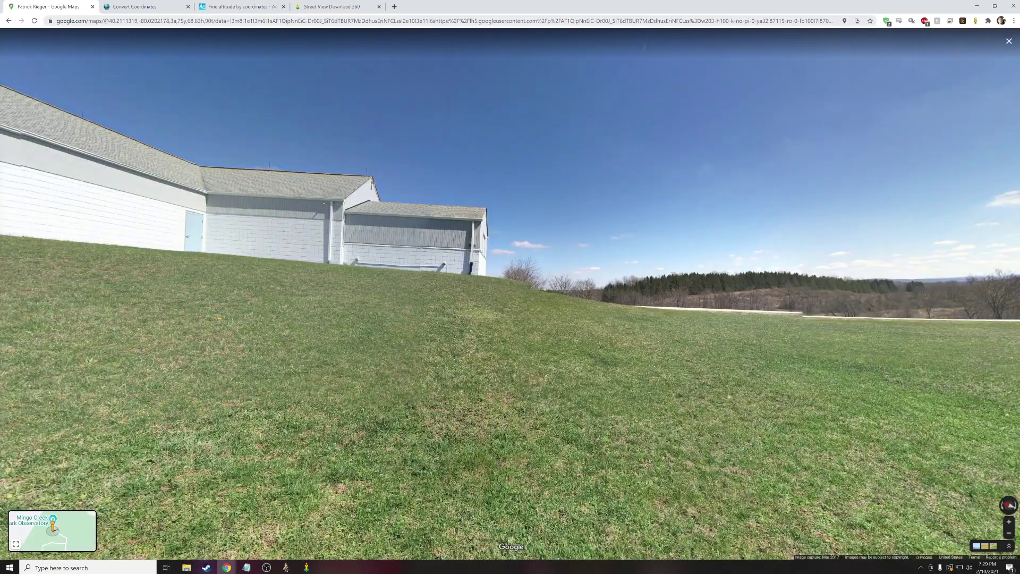
click(402, 21)
right_click(403, 22)
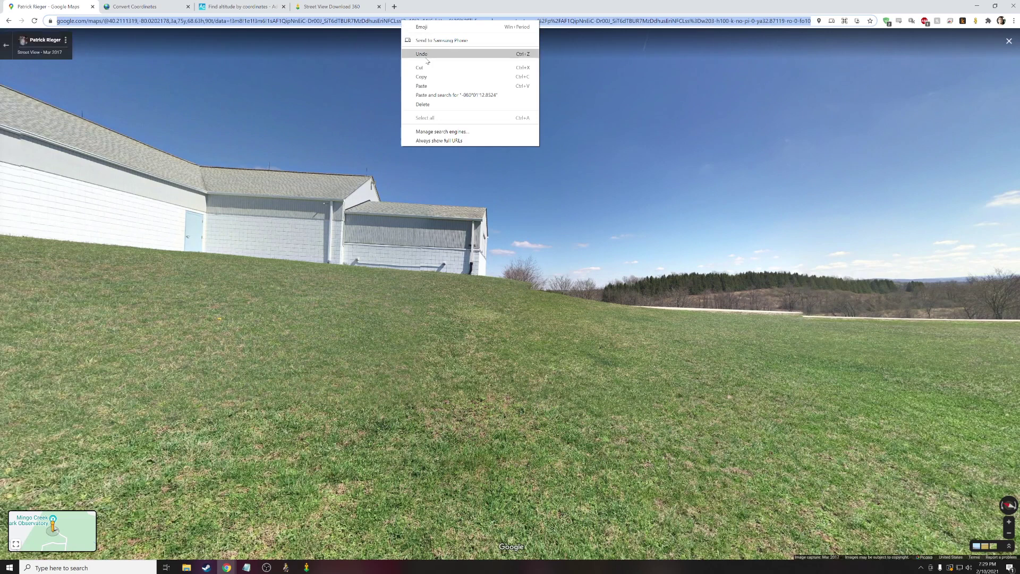
click(425, 78)
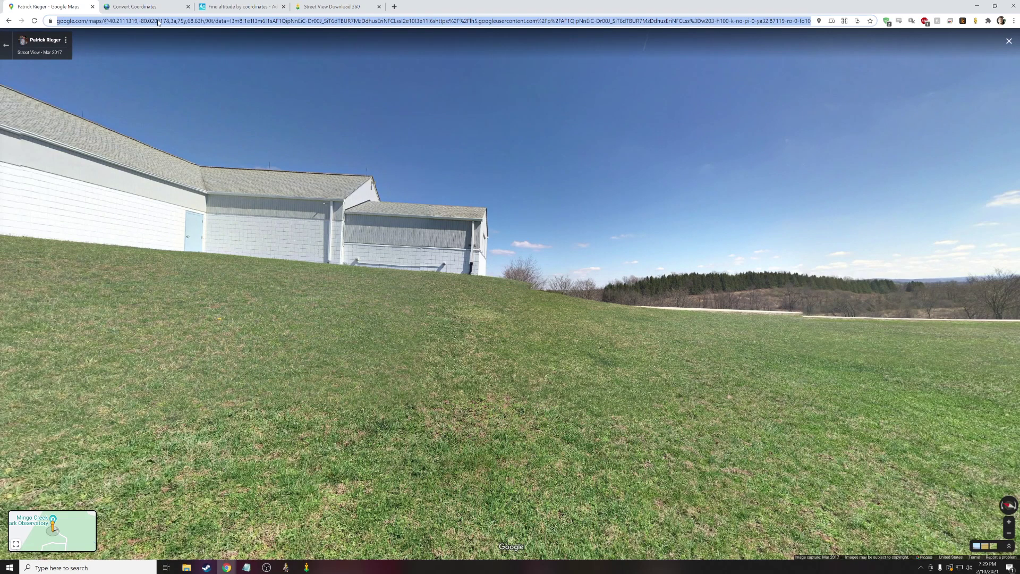
Switch to Street View Download 360 and convert the copied Street View URL into a panorama ID
key(alt+Tab)
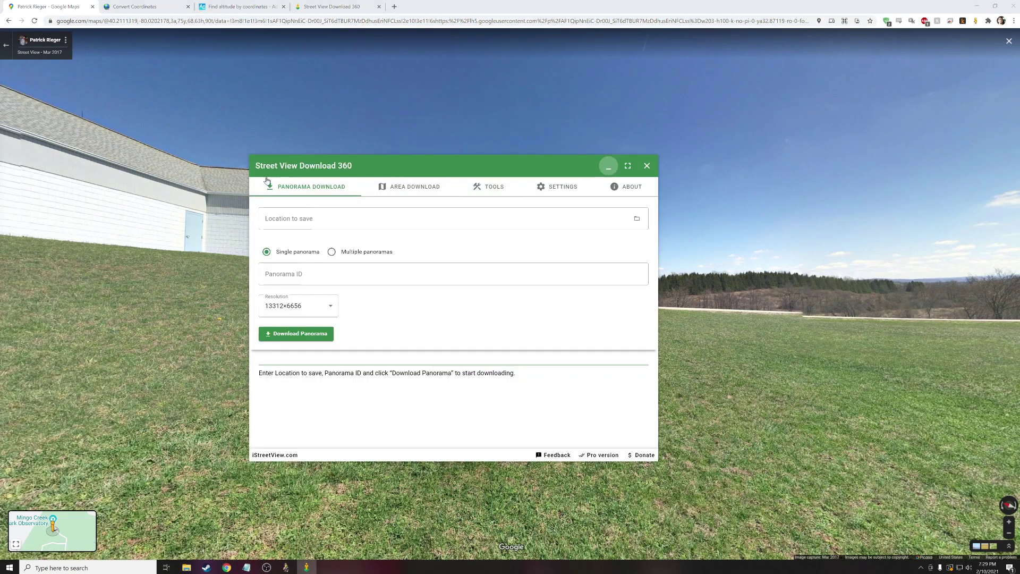
click(485, 187)
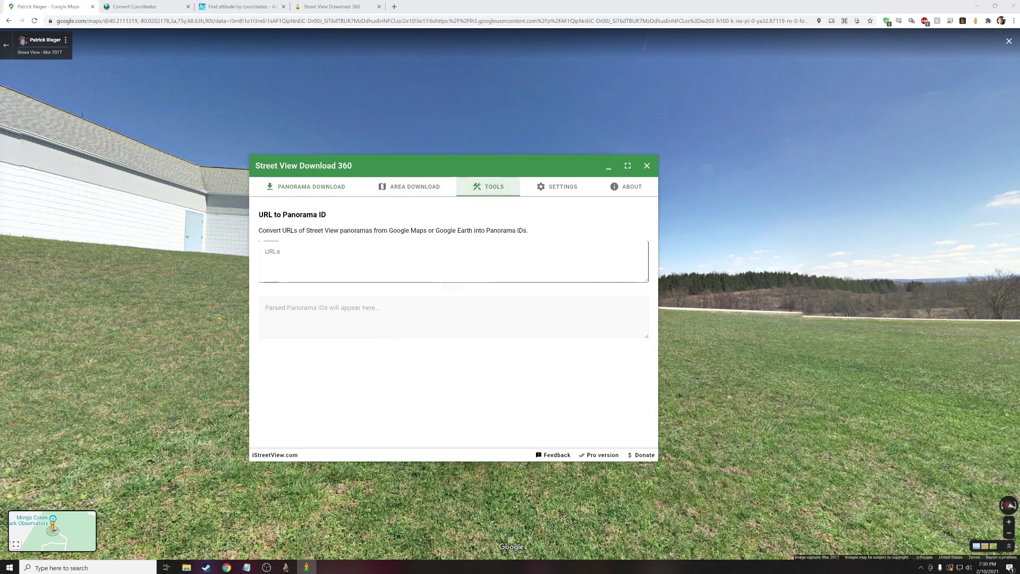
click(335, 249)
right_click(335, 249)
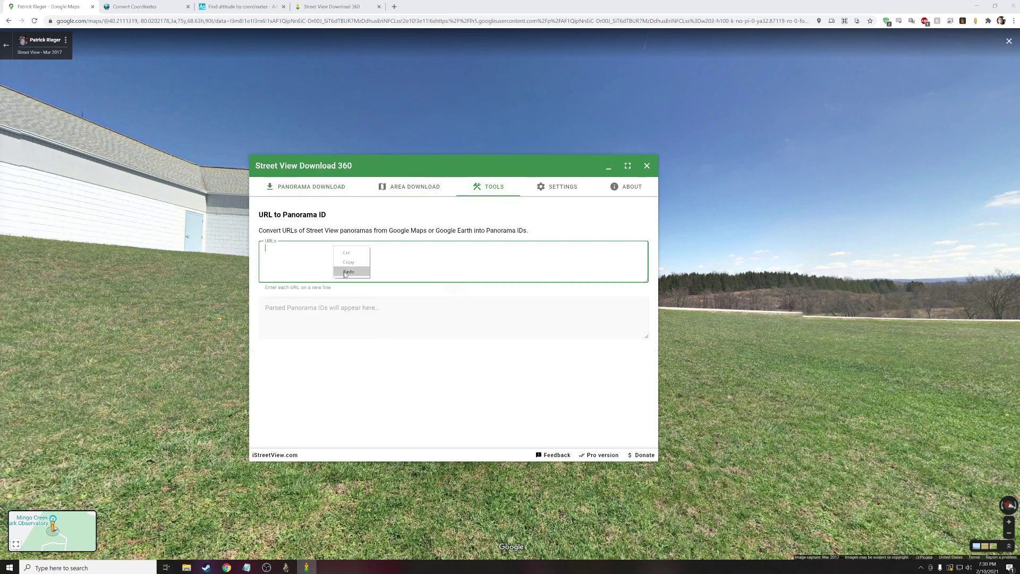
click(349, 271)
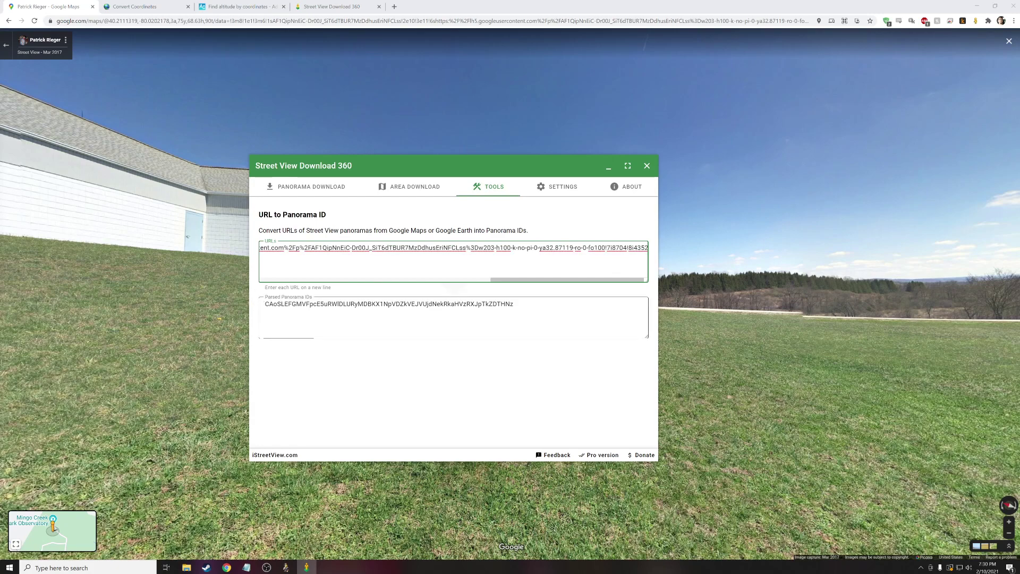
Copy the parsed panorama ID into the Panorama ID field of the single panorama download
drag(514, 304, 264, 304)
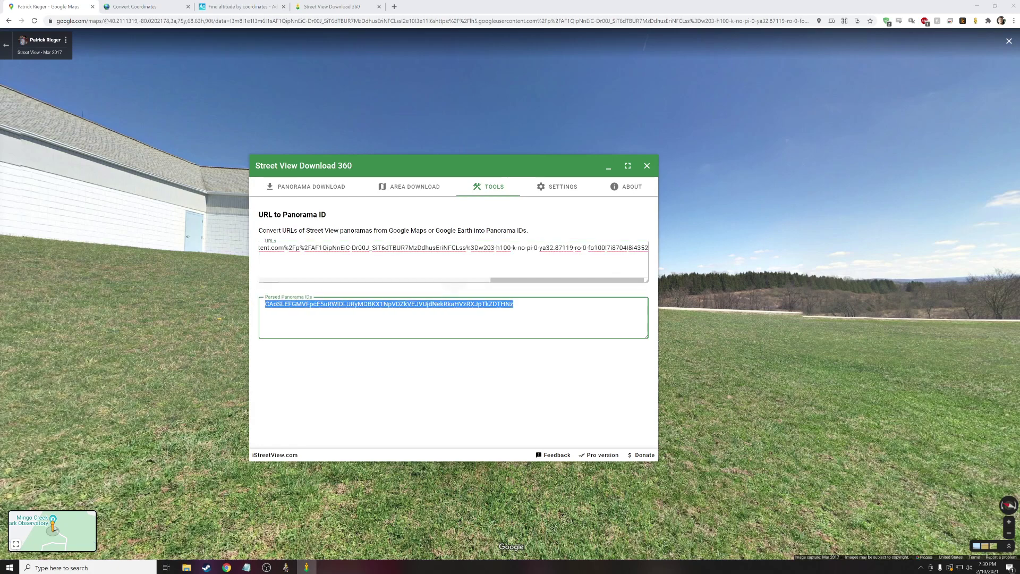
right_click(320, 303)
click(340, 325)
click(297, 187)
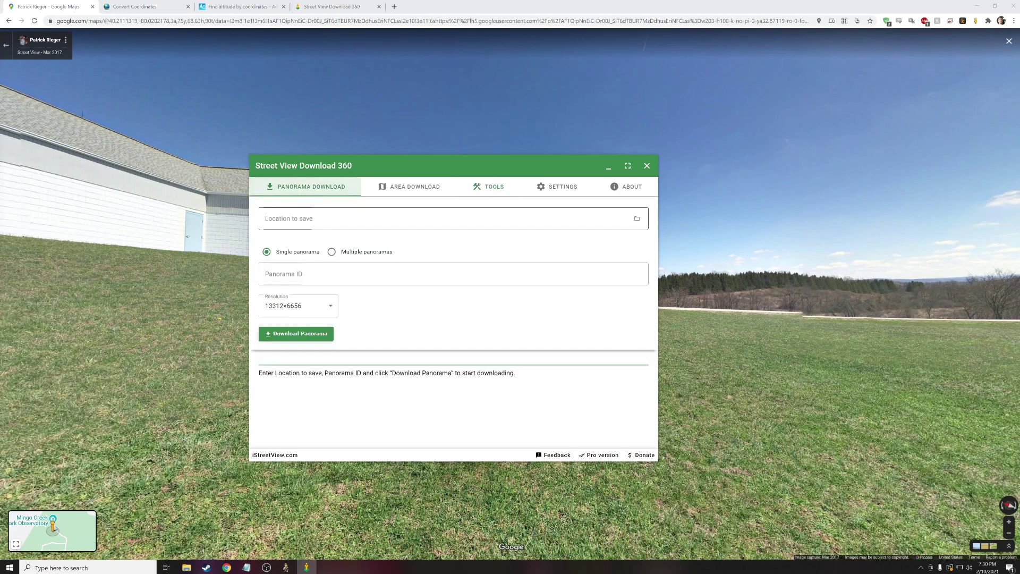
click(345, 274)
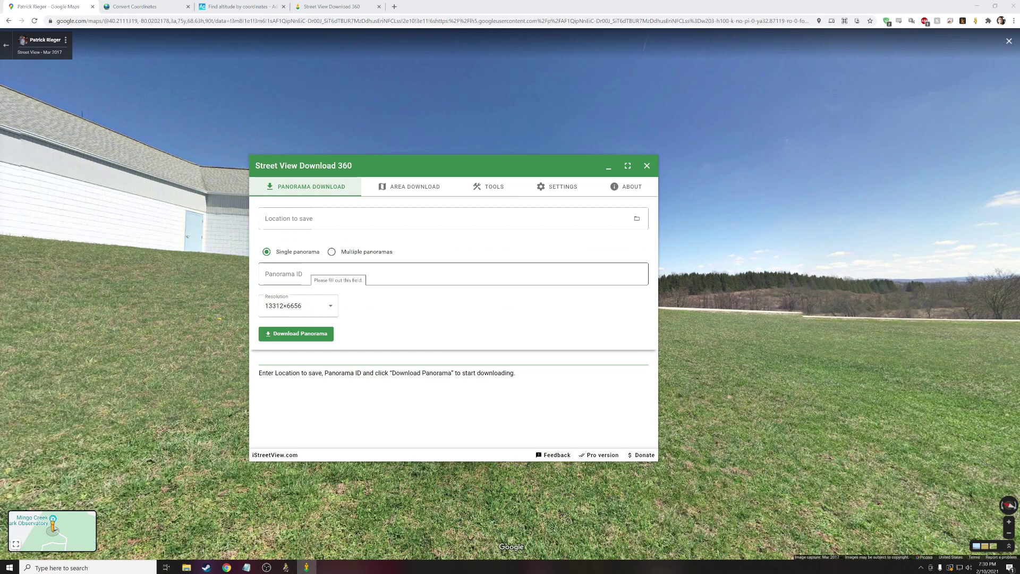
right_click(308, 272)
click(323, 296)
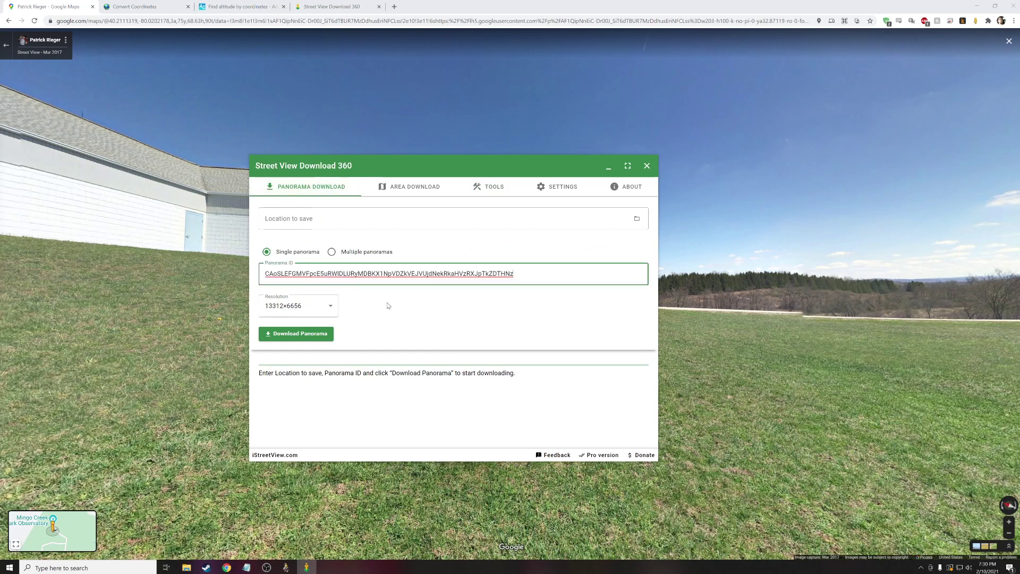
Set the save location to Mingo360.jpg in the StellariumPanos folder and download the panorama
click(637, 221)
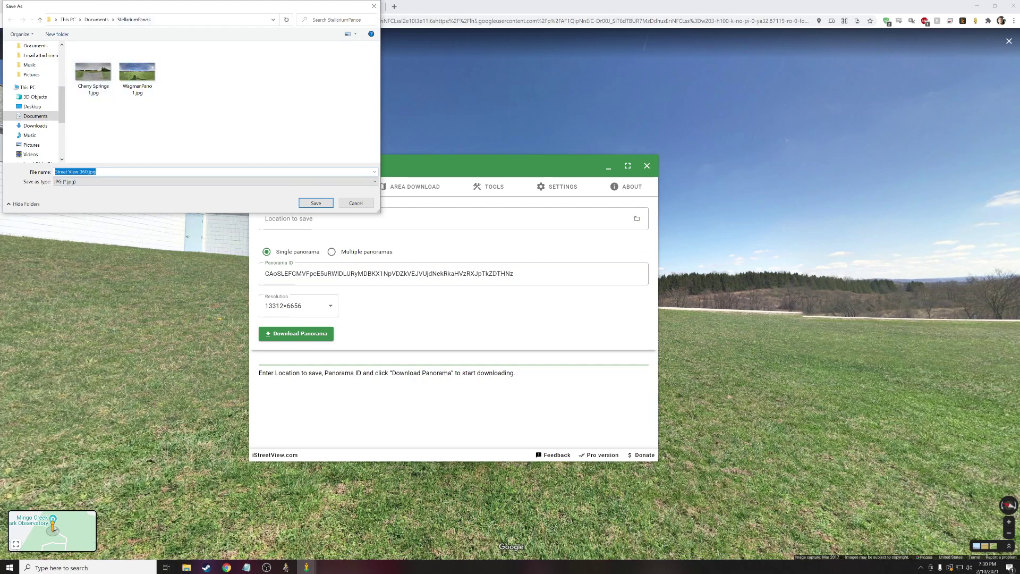
click(97, 172)
text(Mingo)
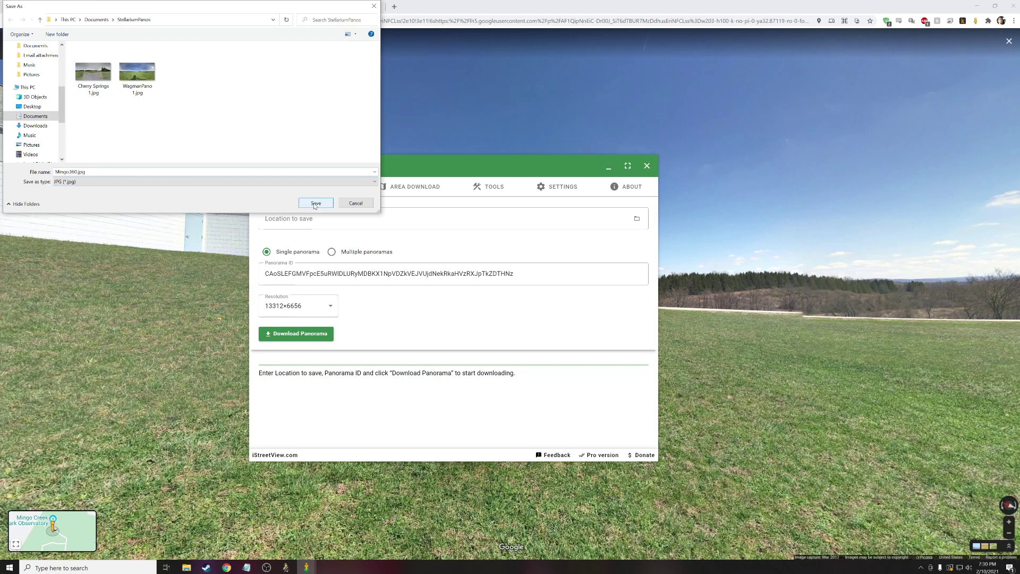
click(315, 203)
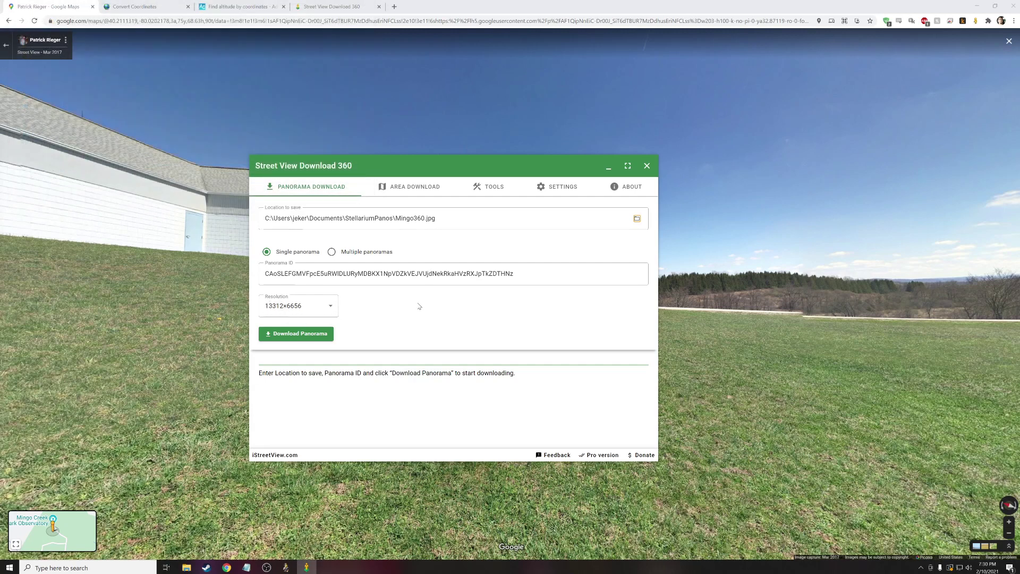
click(324, 337)
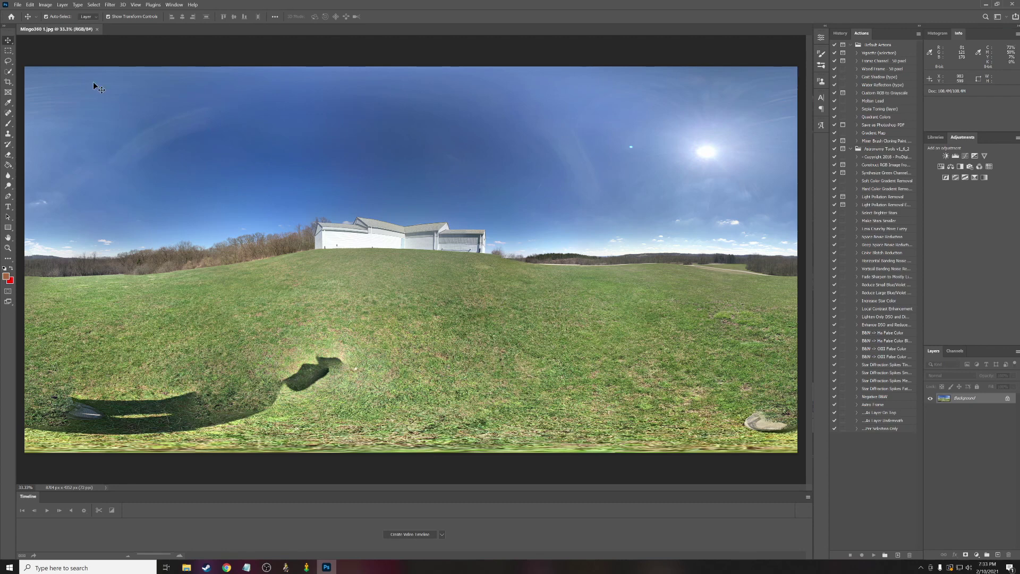
Resize the Mingo360 panorama in Photoshop to 4096 x 2048 pixels
click(45, 4)
click(57, 59)
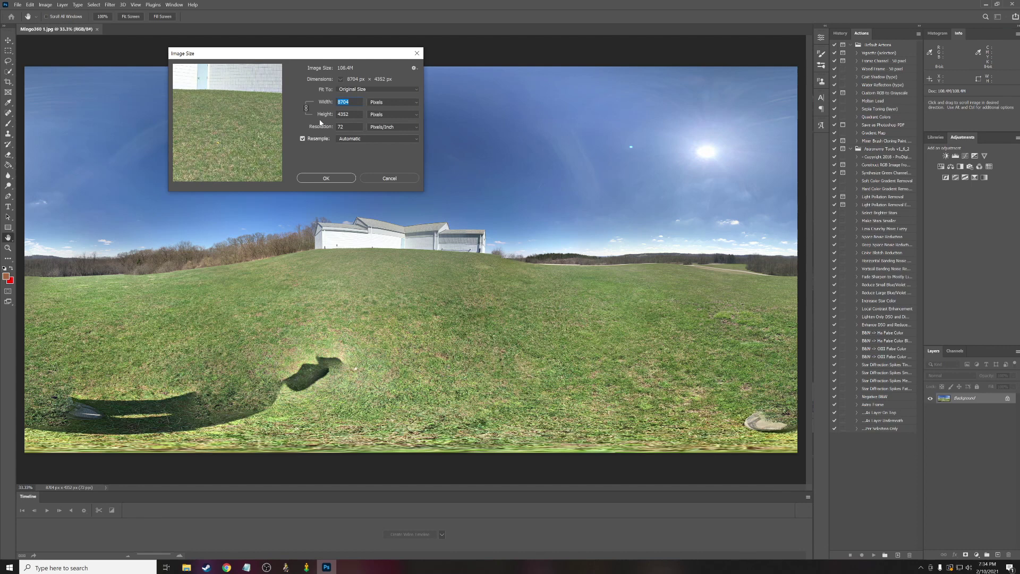
text(40)
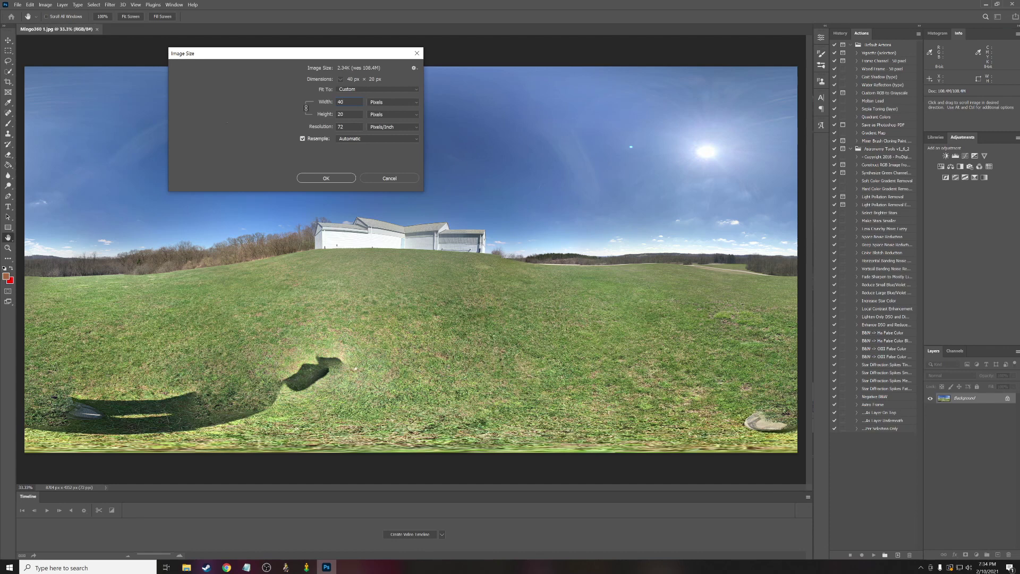
text(96)
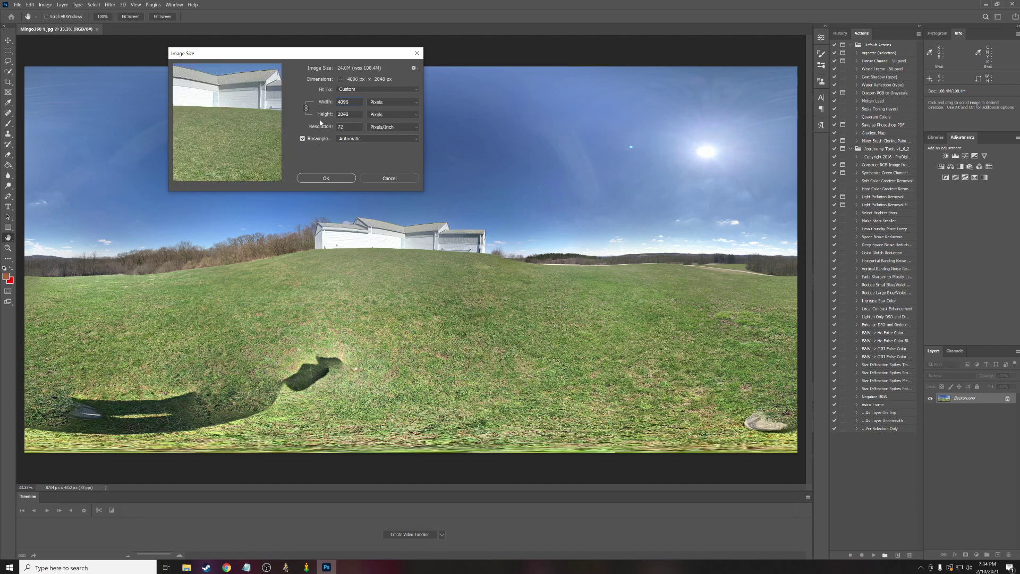
click(327, 178)
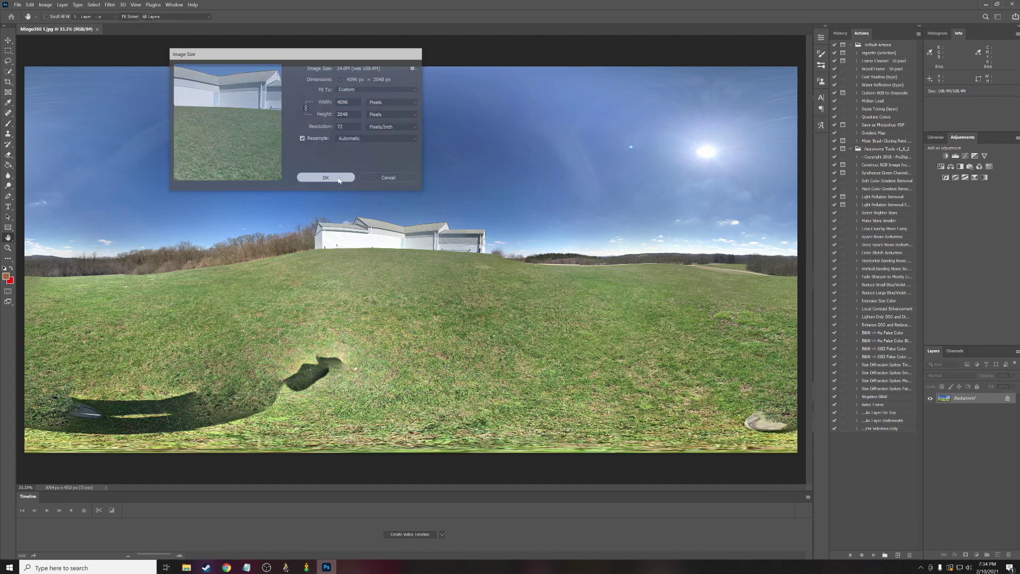
Unlock the Background layer and select the entire sky with the Quick Selection tool
click(7, 248)
drag(553, 410, 597, 411)
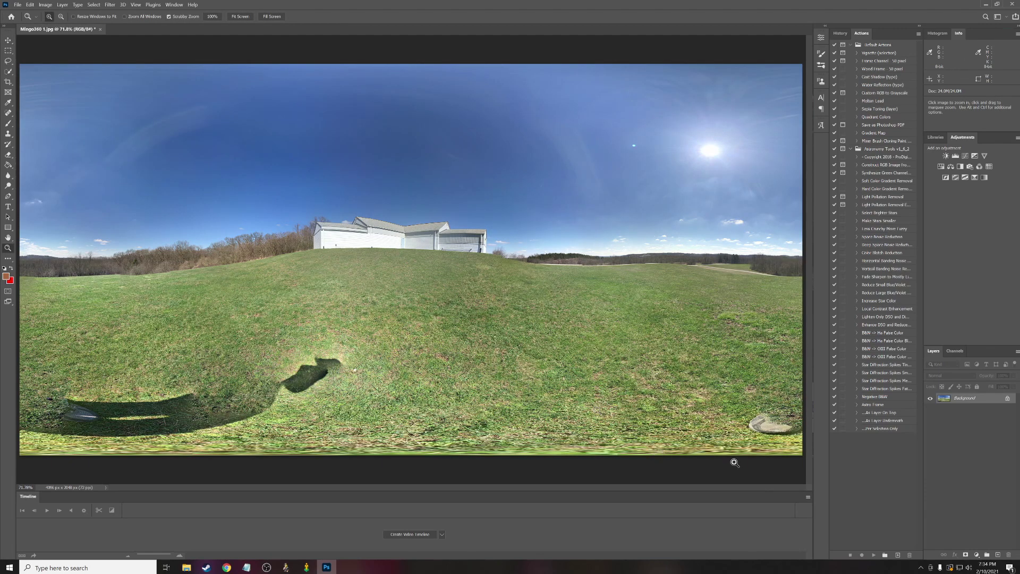
click(1010, 398)
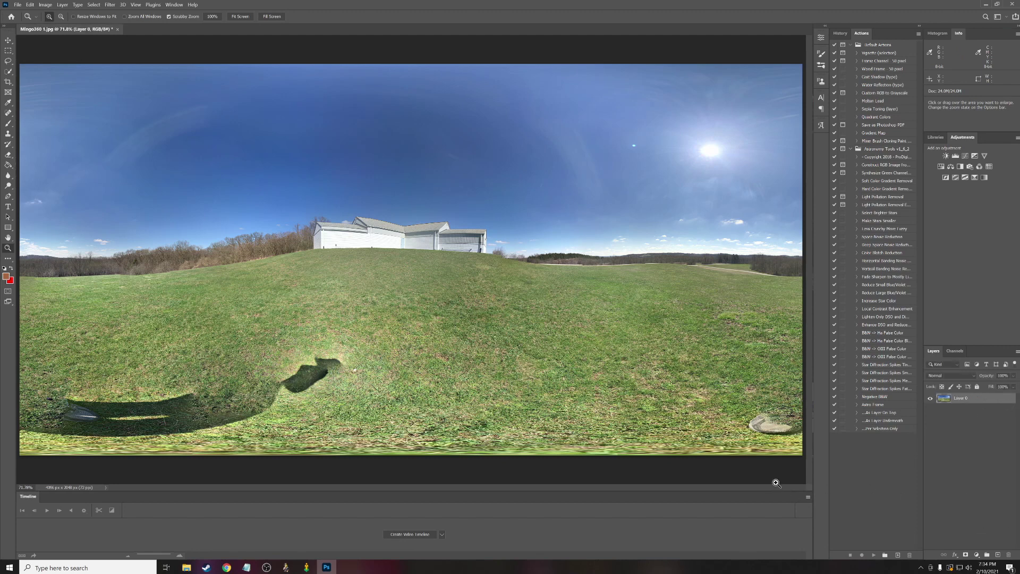
click(7, 72)
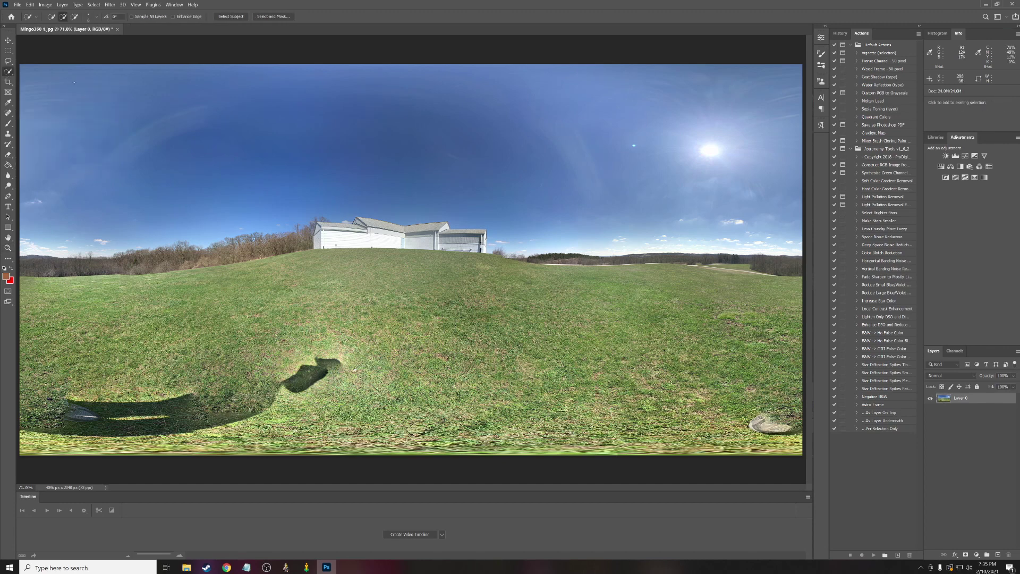
click(449, 176)
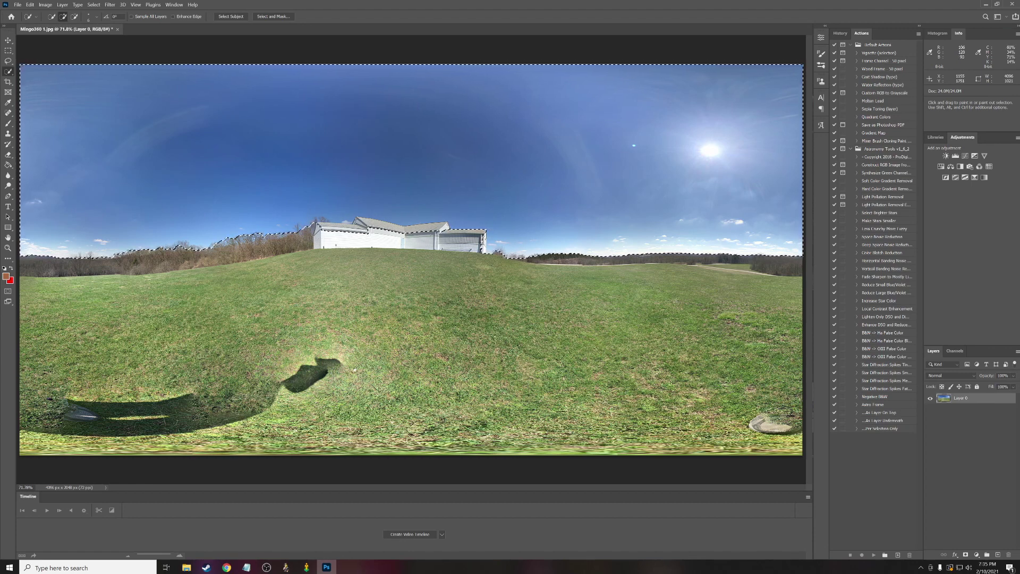
Subtract the bare treetops along the horizon between the valley and the building from the sky selection, undoing the last stroke
click(8, 247)
click(94, 248)
drag(170, 243, 213, 242)
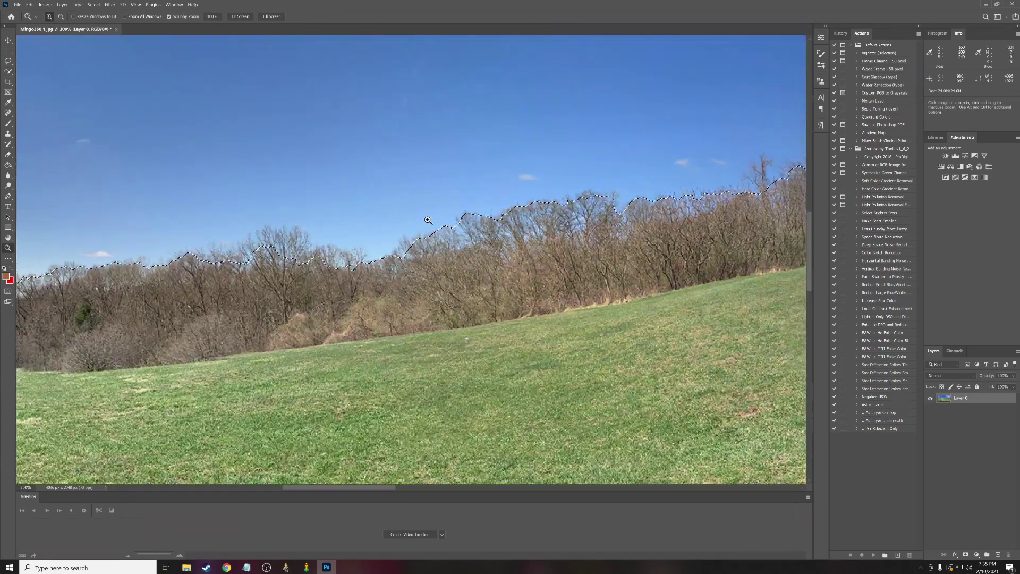
click(8, 72)
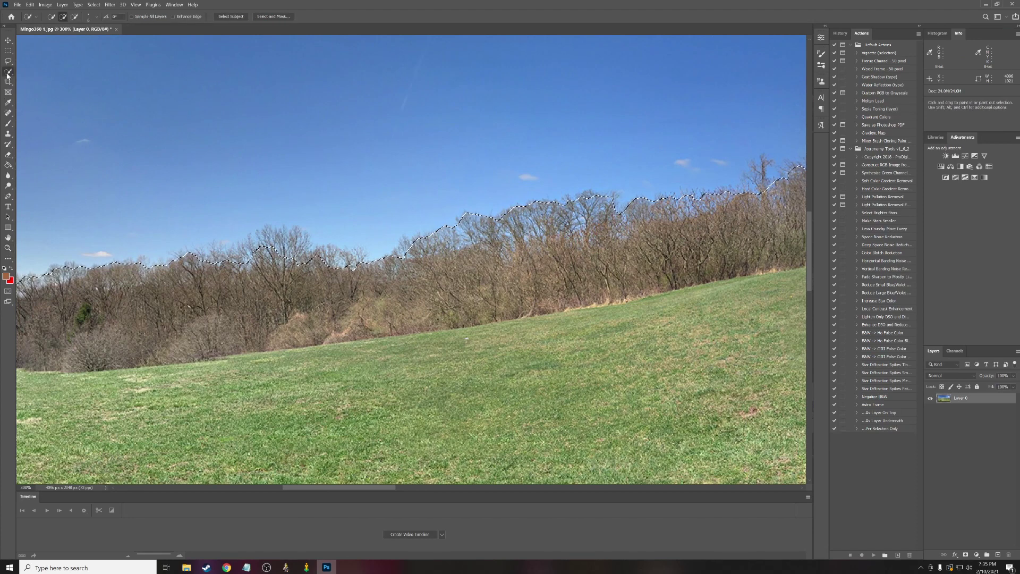
click(75, 16)
click(269, 239)
click(300, 263)
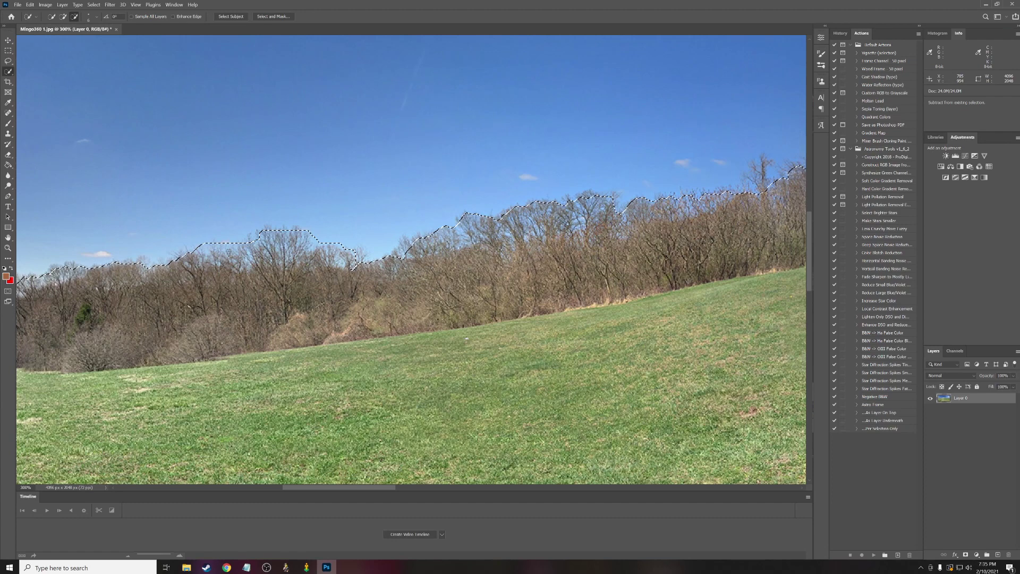
click(282, 235)
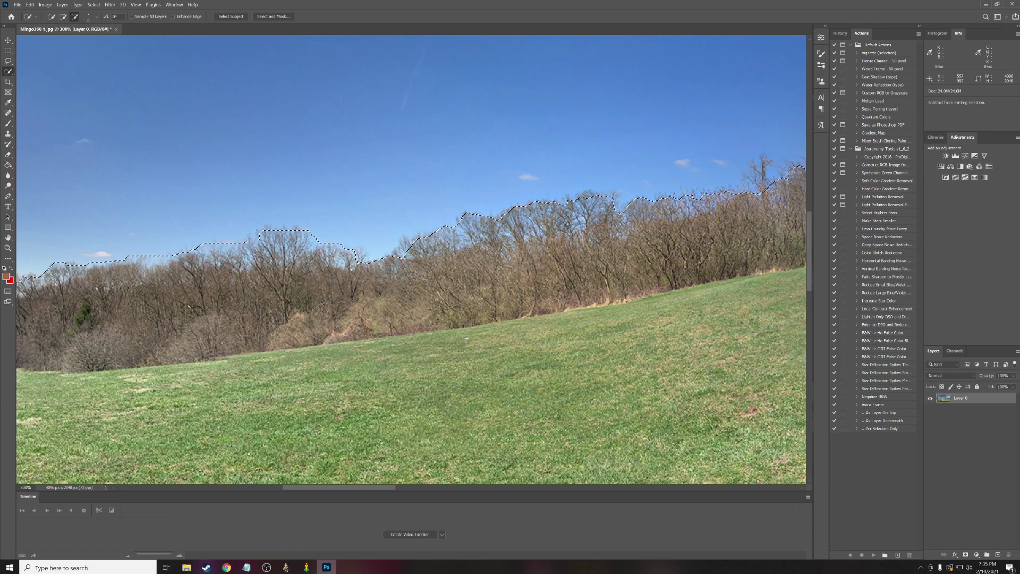
click(396, 250)
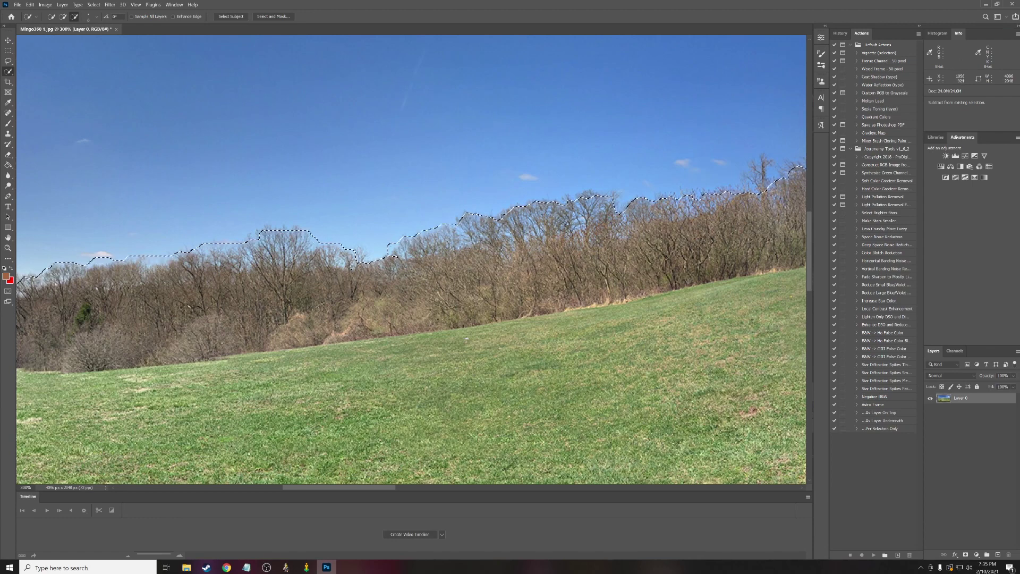
key(ctrl+z)
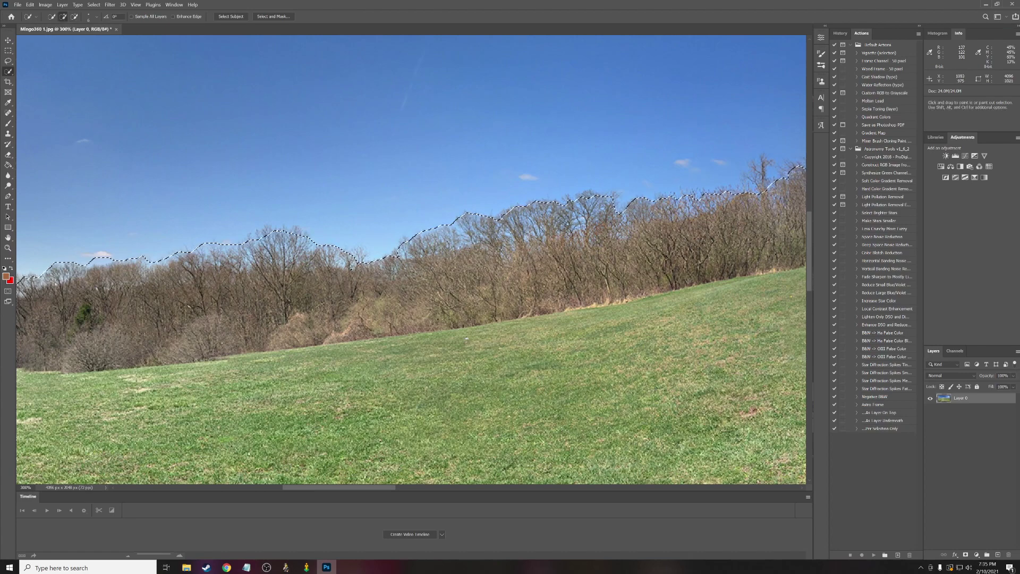
Subtract the protruding trees along the far end of the tree line from the sky selection
drag(329, 488, 290, 492)
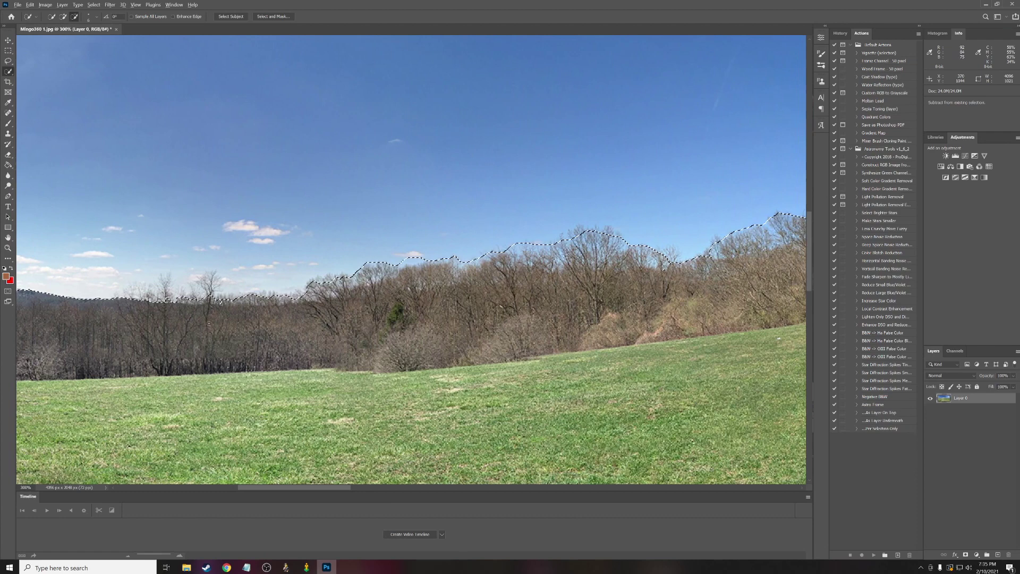
alt+drag(585, 231, 706, 250)
mouse_move(210, 293)
alt+mouse_down()
mouse_move(211, 273)
mouse_move(223, 295)
mouse_move(187, 279)
mouse_move(236, 293)
alt+mouse_up()
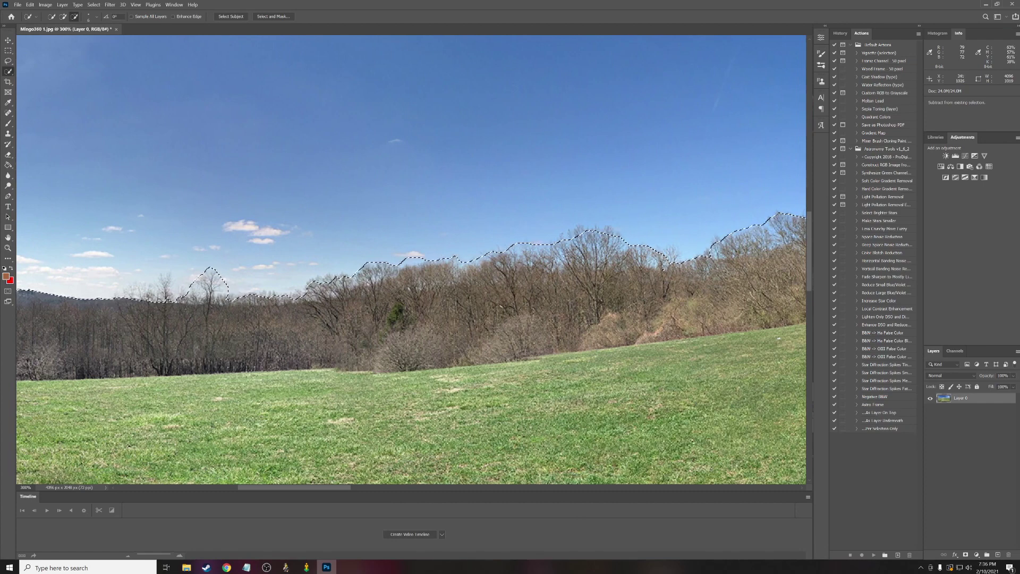
alt+drag(170, 292, 128, 292)
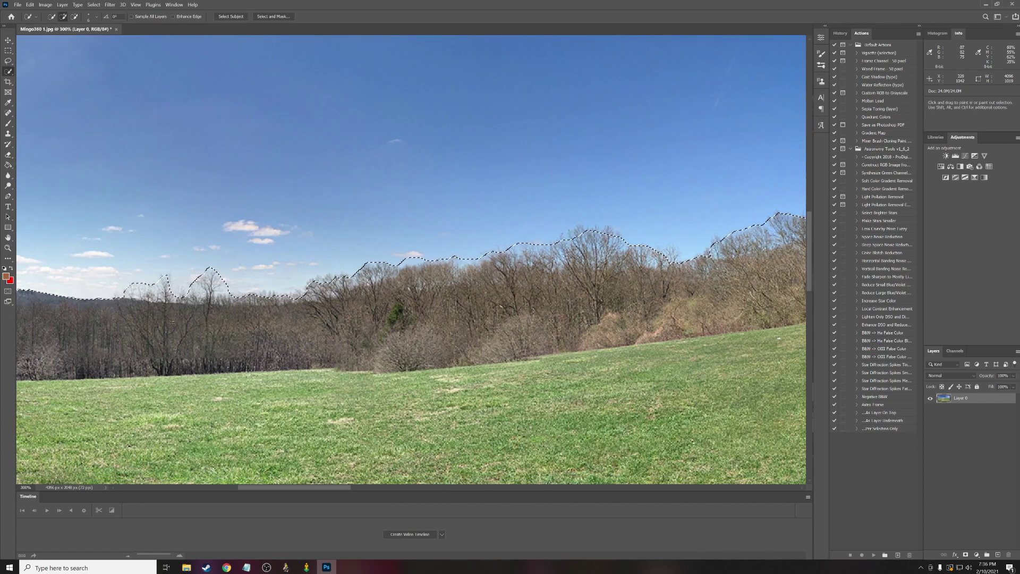
Subtract the treetops next to the white building's roof from the sky selection
drag(303, 487, 432, 488)
alt+drag(314, 190, 435, 153)
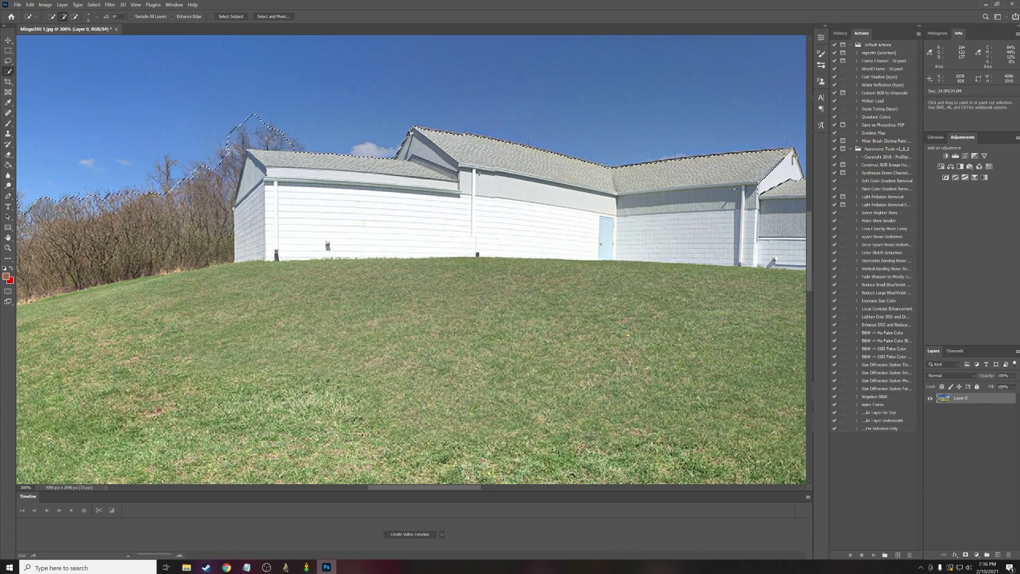
drag(424, 488, 389, 487)
scroll(364, 472, right, 5)
scroll(367, 357, up, 4)
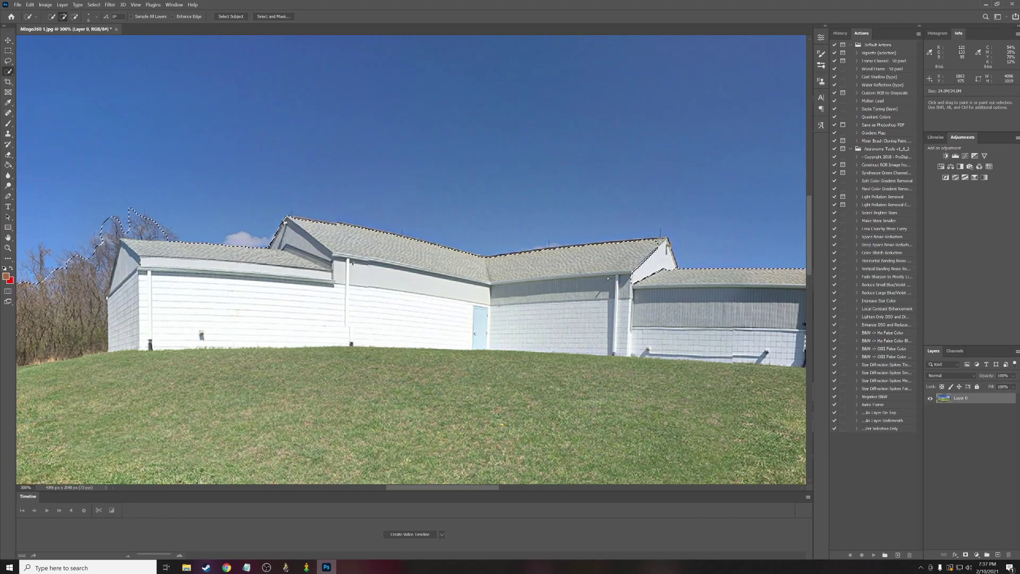
Delete the selected sky to leave it transparent and clear the selection
key(Delete)
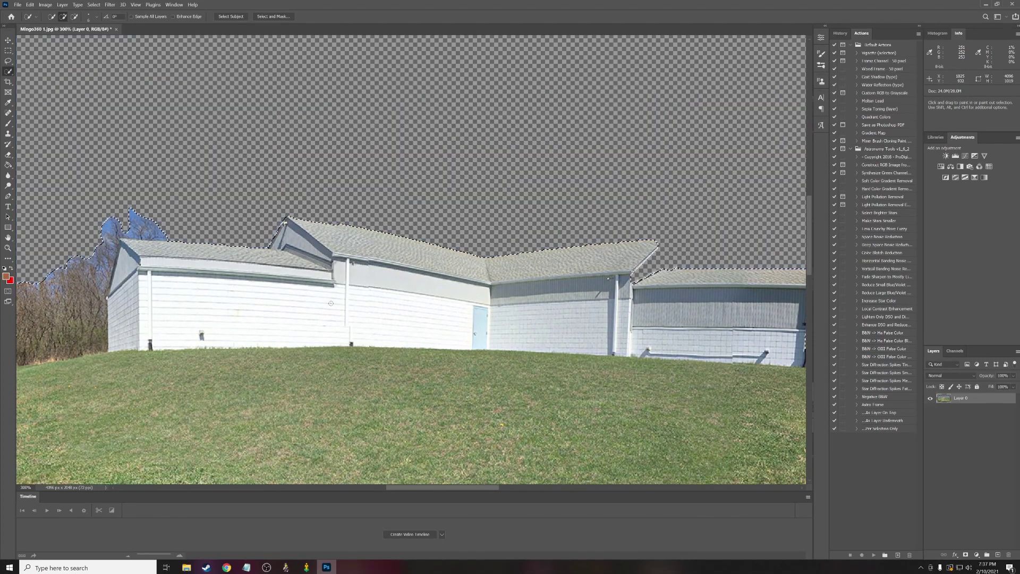
key(z)
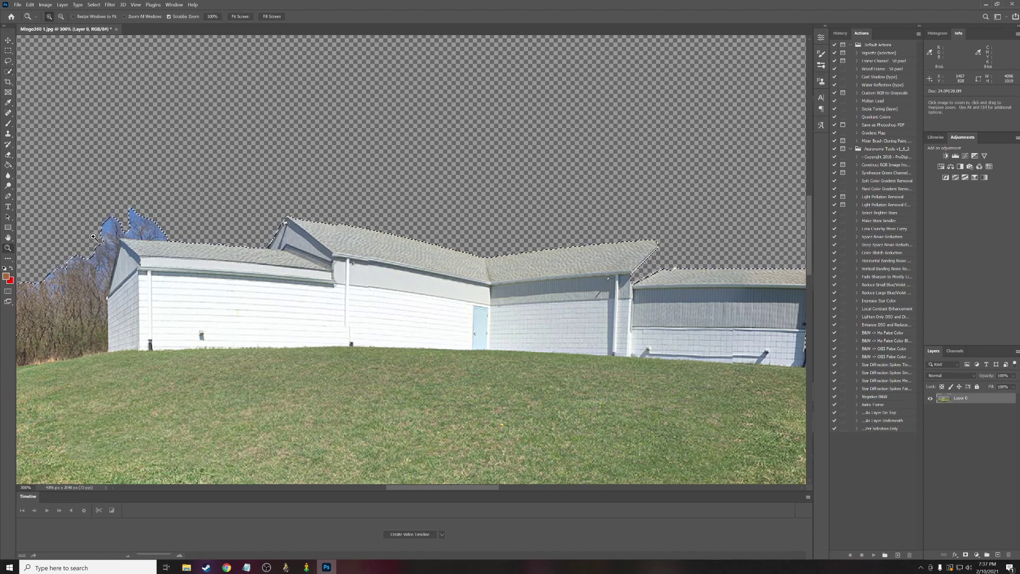
right_click(244, 213)
click(254, 217)
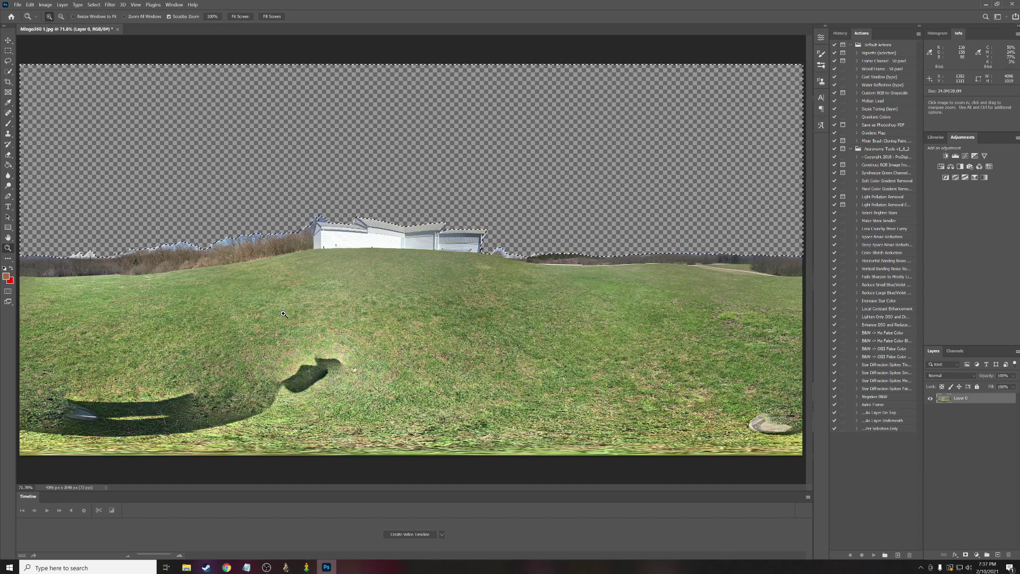
click(94, 4)
click(104, 20)
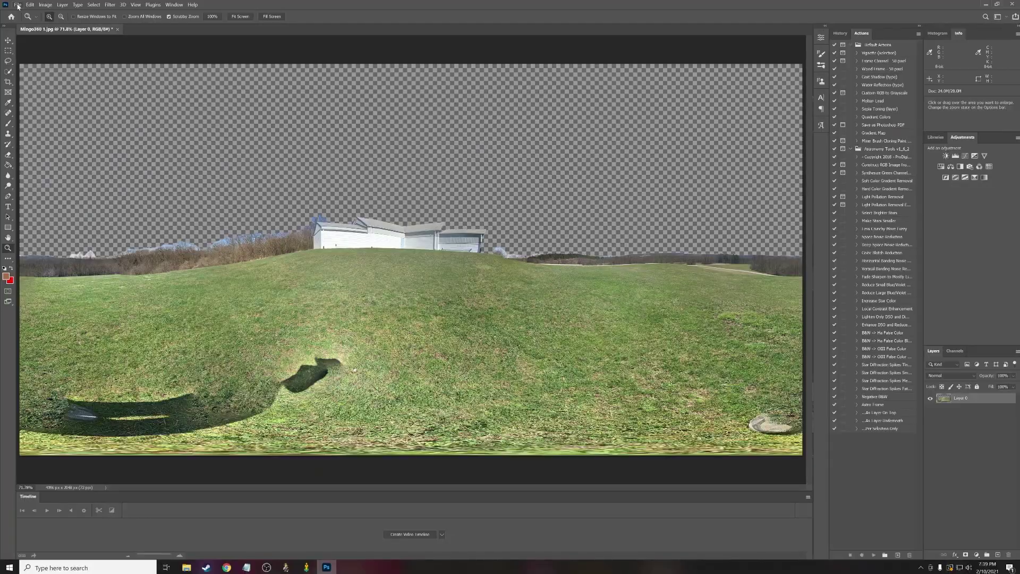
Save a copy of the panorama as a PNG named mingo in the mingo folder
click(20, 7)
click(37, 100)
scroll(37, 122, down, 5)
click(32, 65)
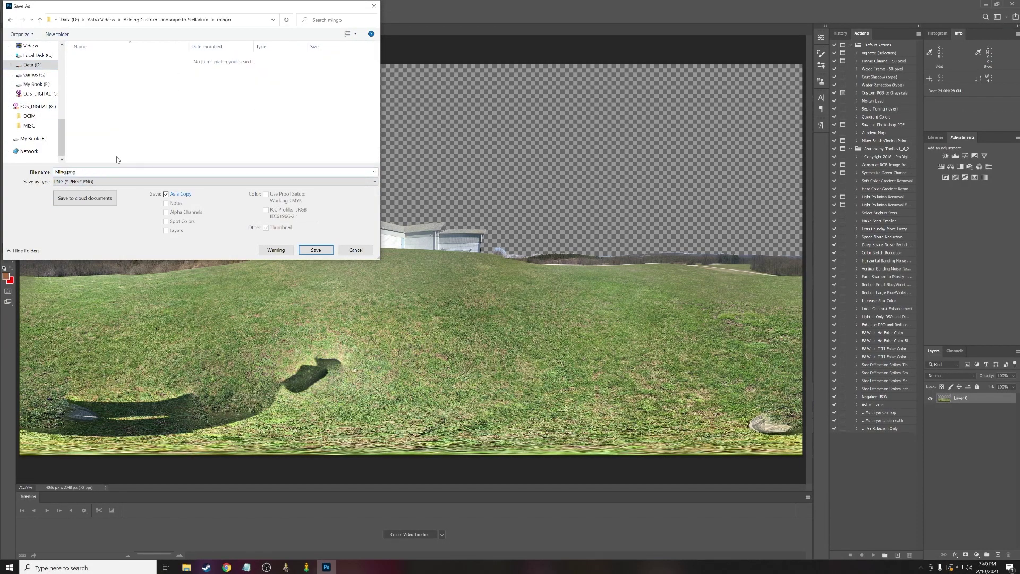
key(BackSpace)
key(BackSpace)
key(BackSpace)
key(BackSpace)
text(mingo)
click(315, 250)
key(Return)
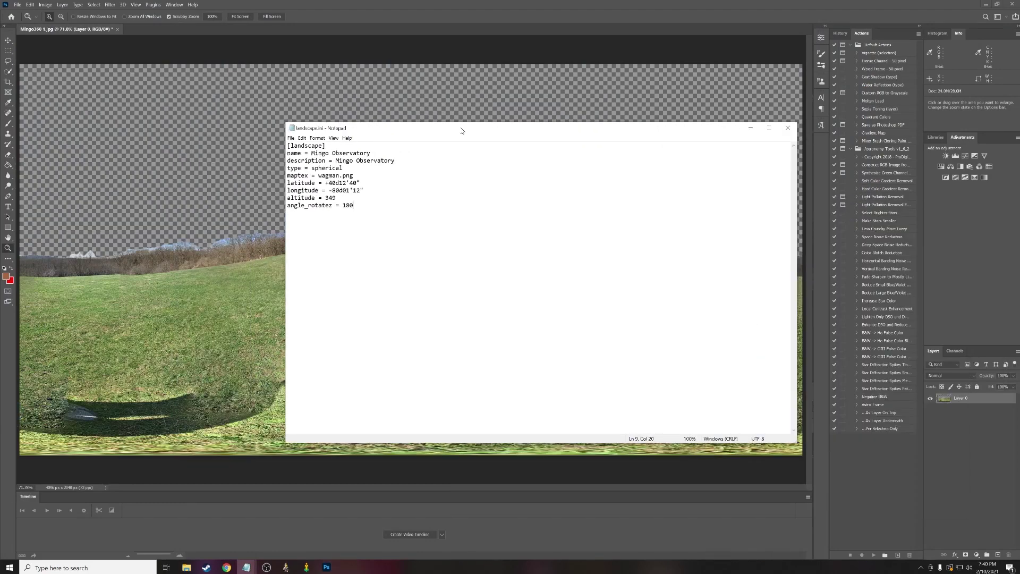
Set the maptex entry in landscape.ini to mingo.png and minimize the file
key(ctrl+shift+Left)
key(ctrl+shift+Left)
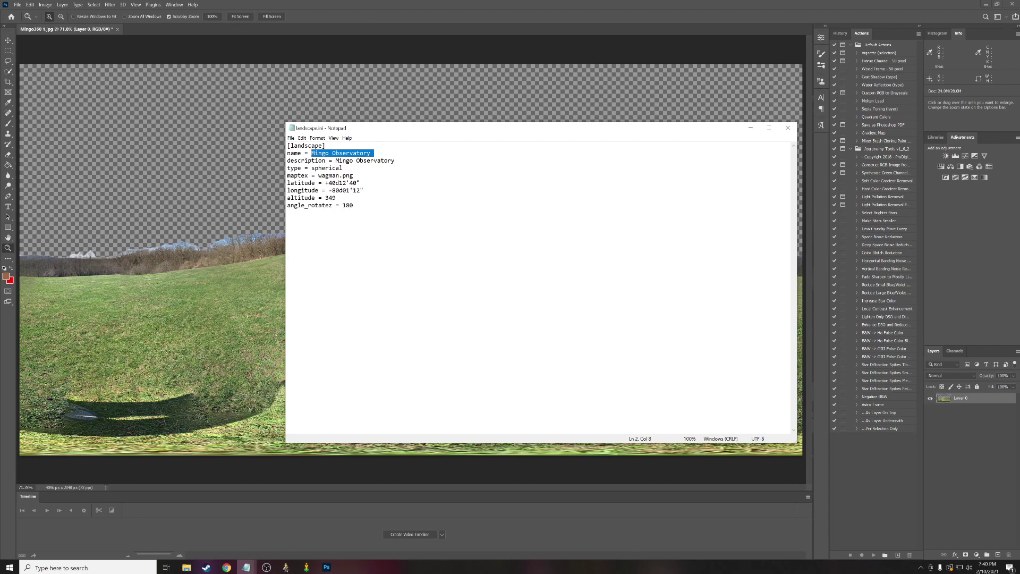
click(346, 168)
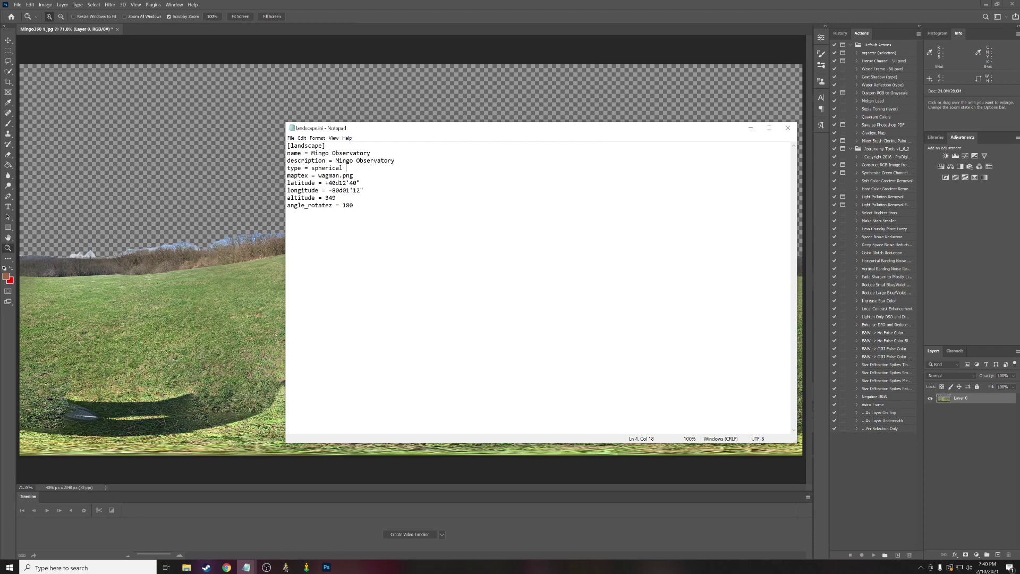
drag(337, 160, 399, 160)
click(398, 161)
drag(319, 176, 354, 175)
text(mingo.png)
click(751, 128)
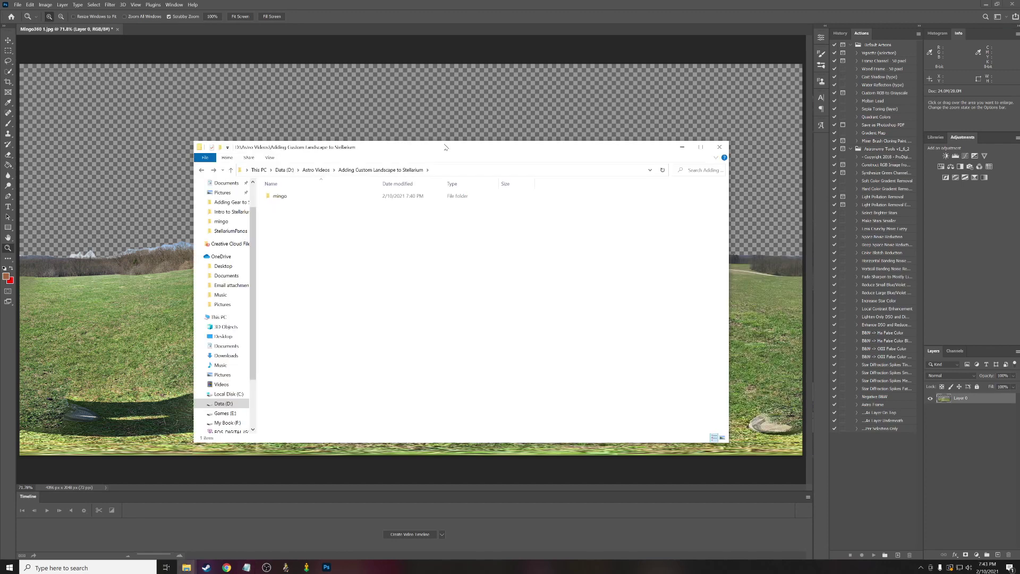
Check the landscape.ini and mingo.png files inside the mingo folder and return to its parent folder
double_click(282, 198)
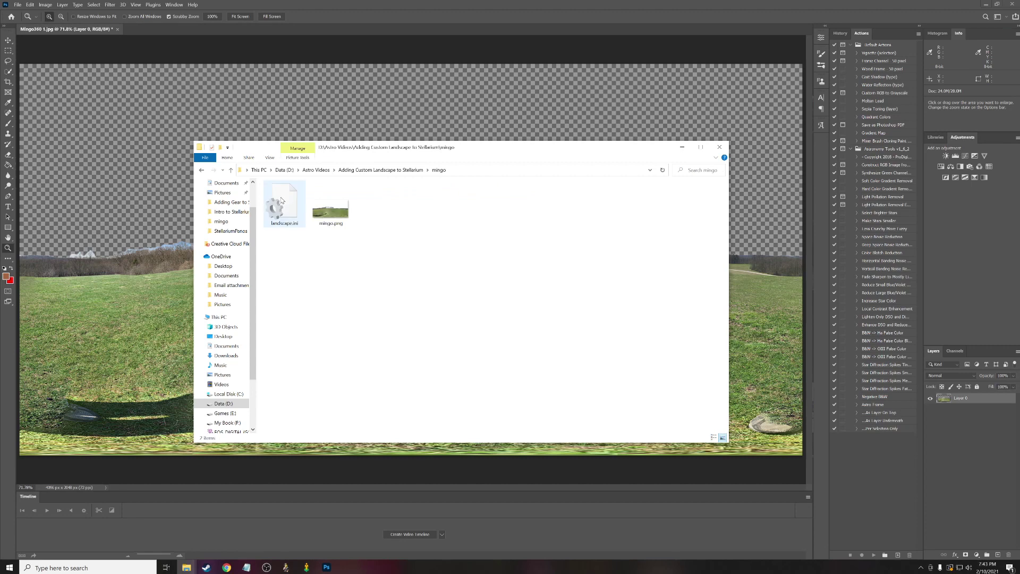
click(283, 206)
click(333, 217)
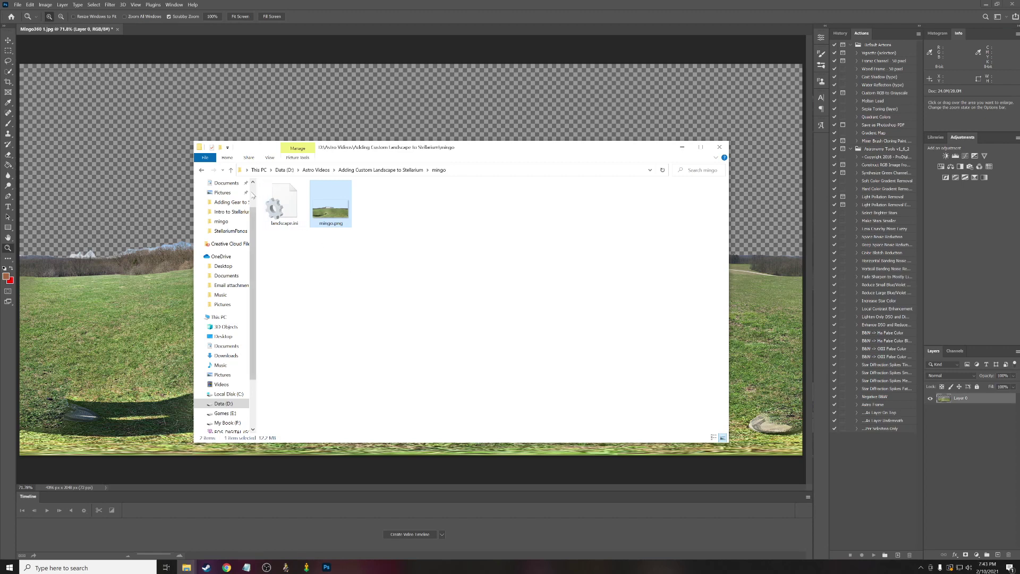
click(202, 170)
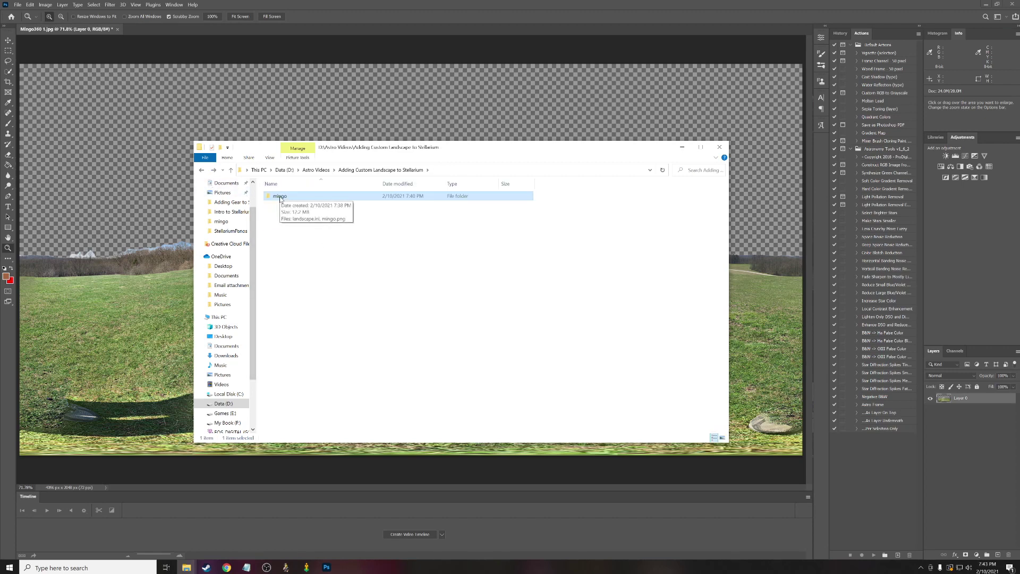
Paste the mingo folder into C:\Program Files\Stellarium\landscapes, granting administrator permission
click(187, 567)
click(116, 539)
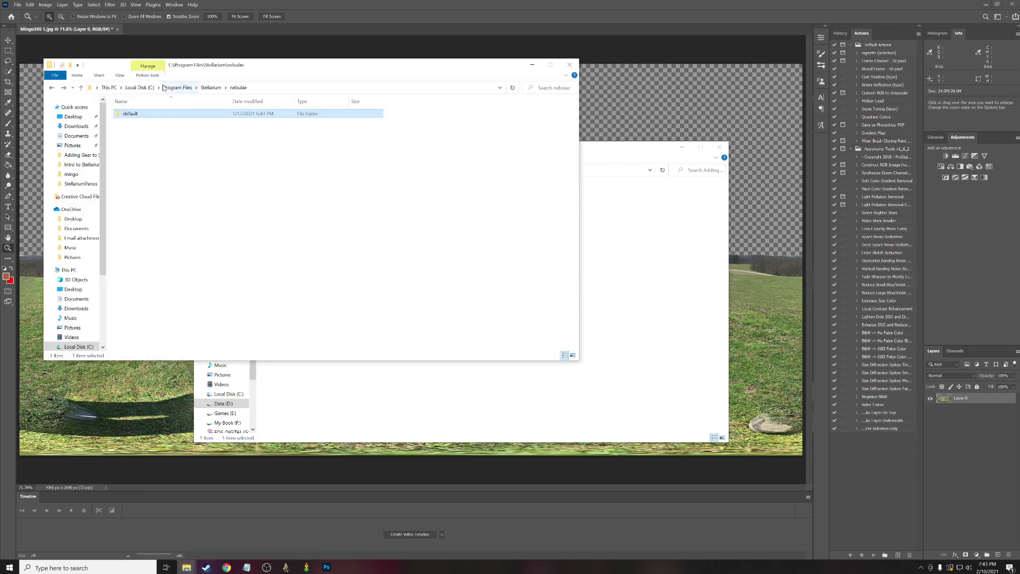
click(140, 88)
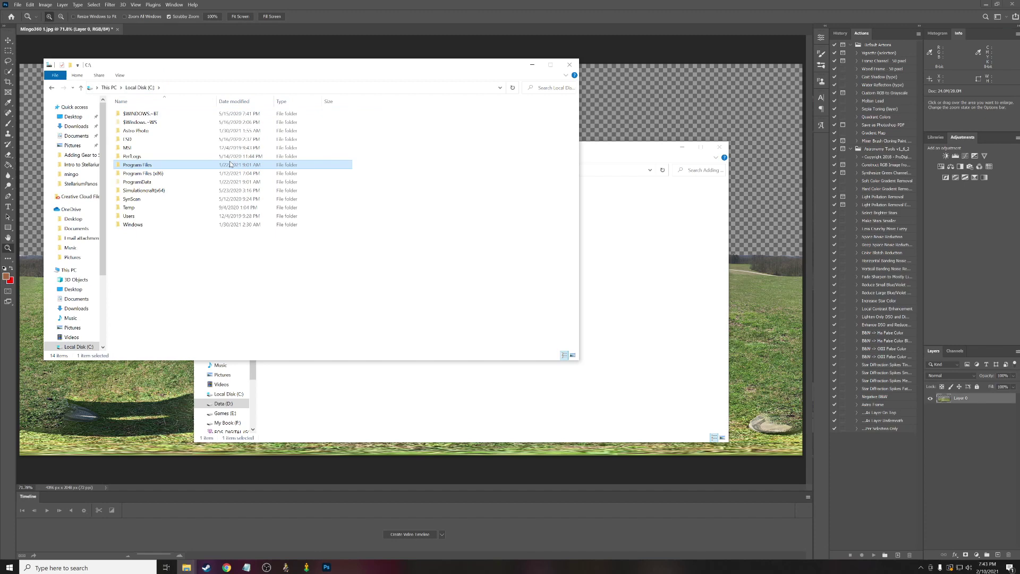
double_click(129, 168)
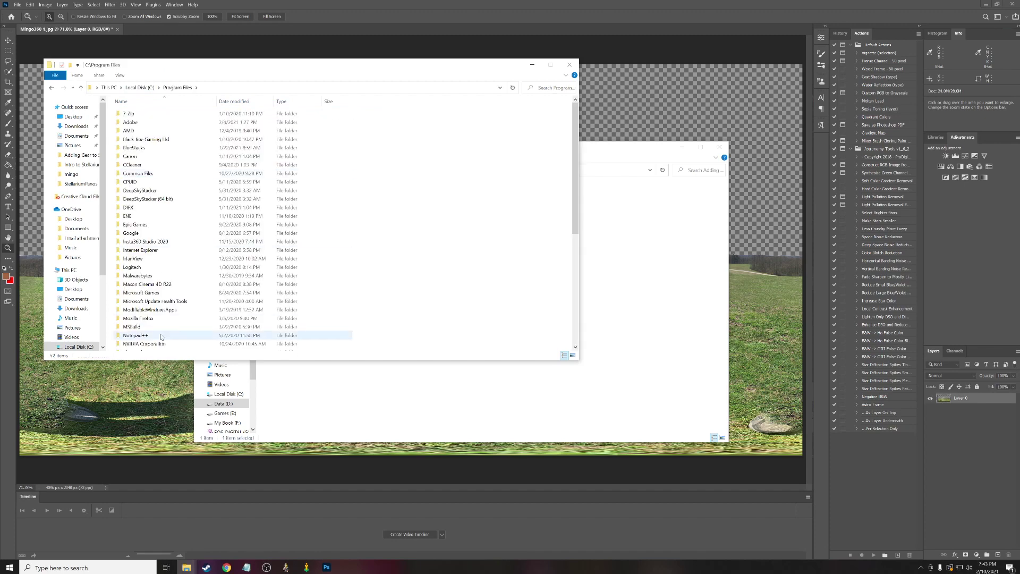
double_click(140, 282)
double_click(133, 165)
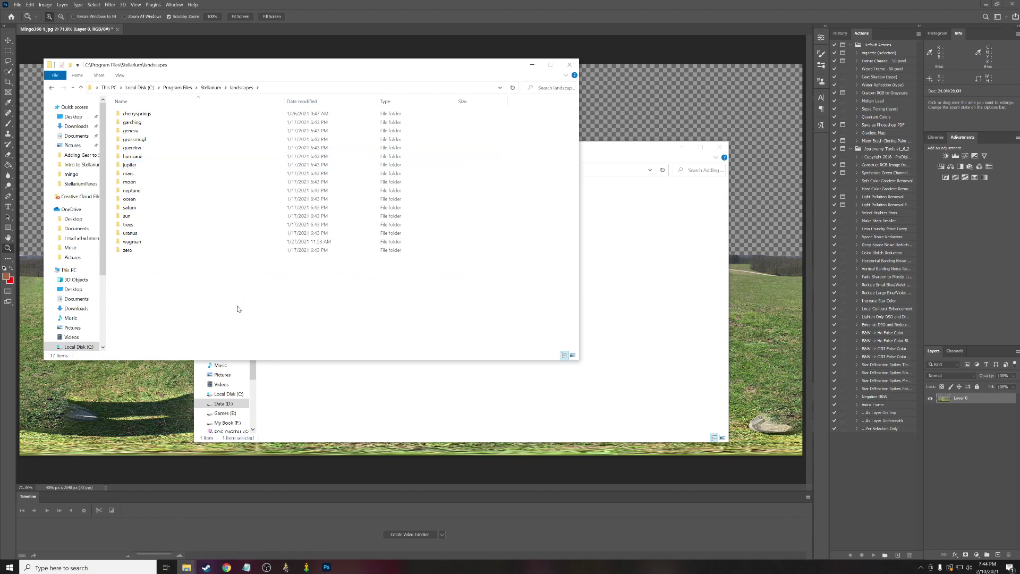
right_click(184, 310)
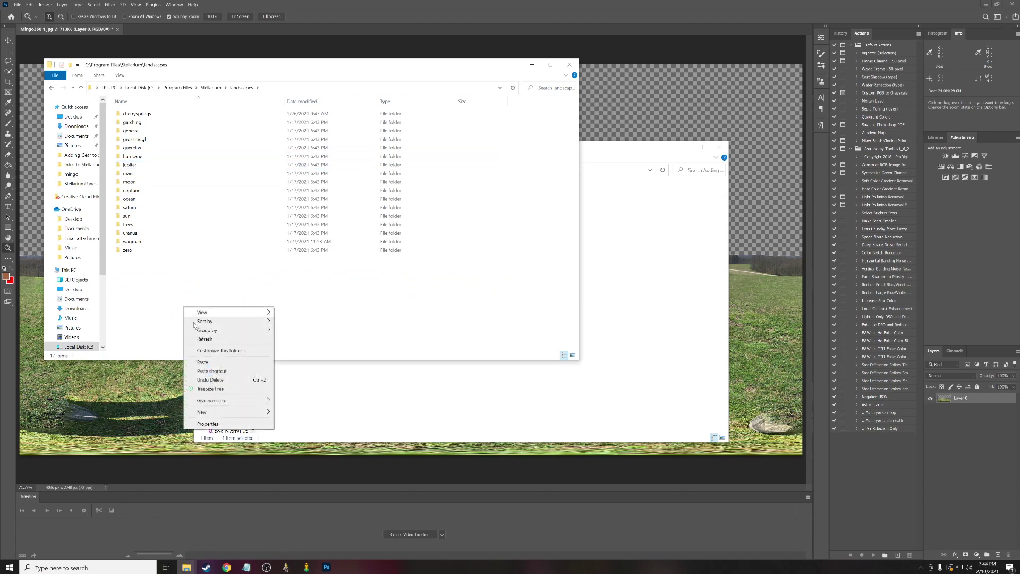
click(203, 364)
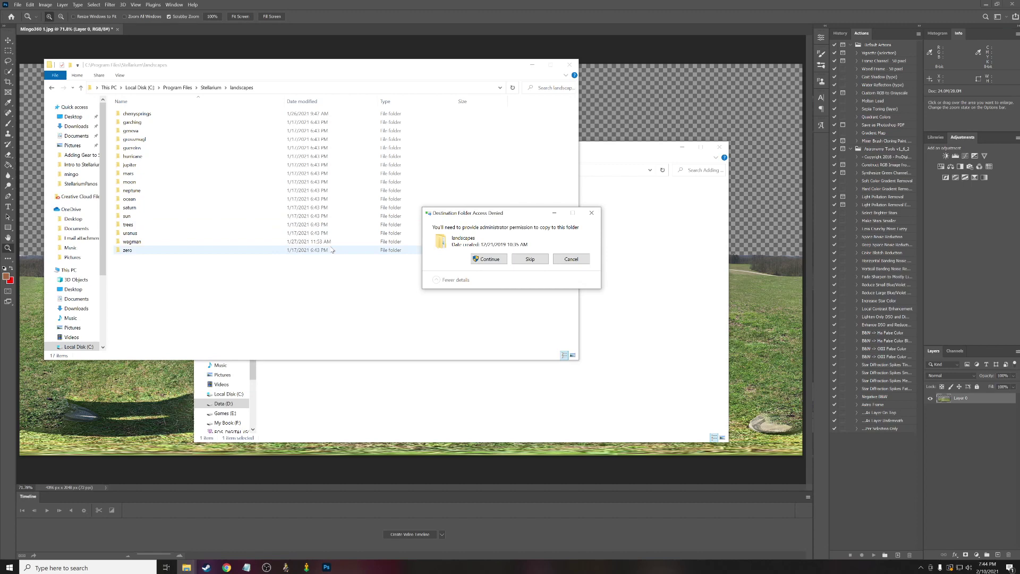
click(489, 260)
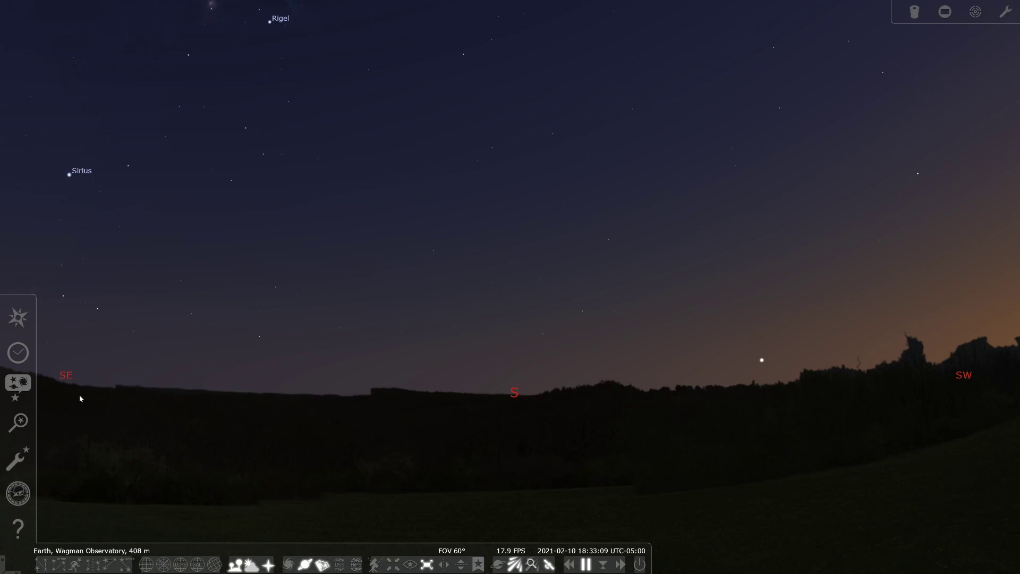
In Stellarium, switch the landscape to Mingo Observatory and look around toward the observatory building
click(26, 386)
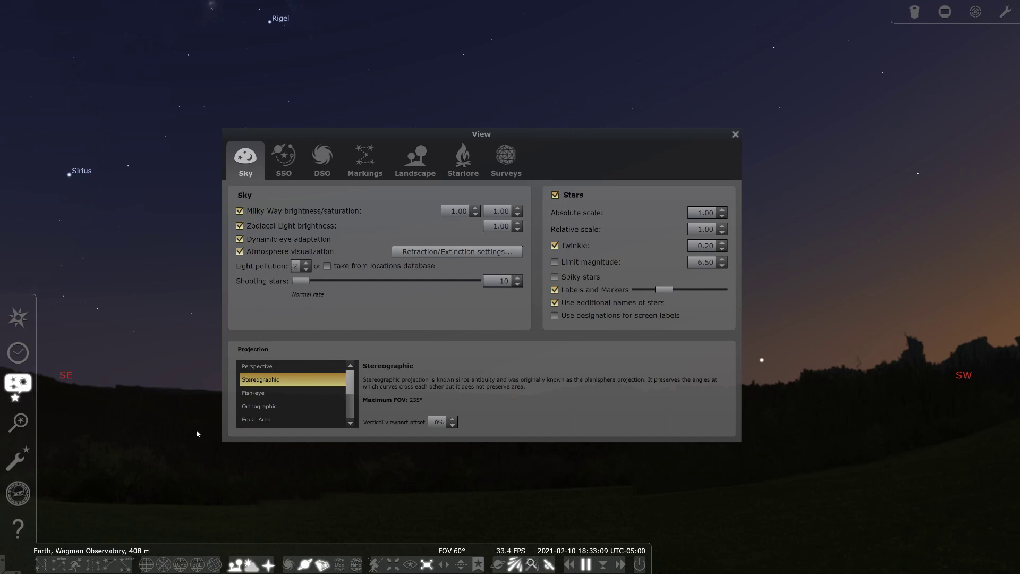
click(405, 162)
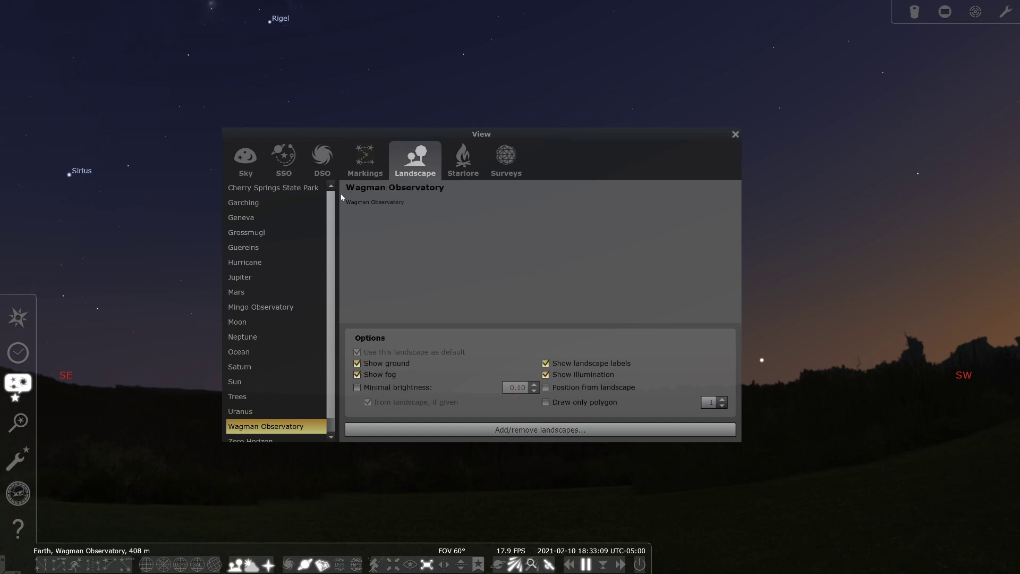
click(247, 308)
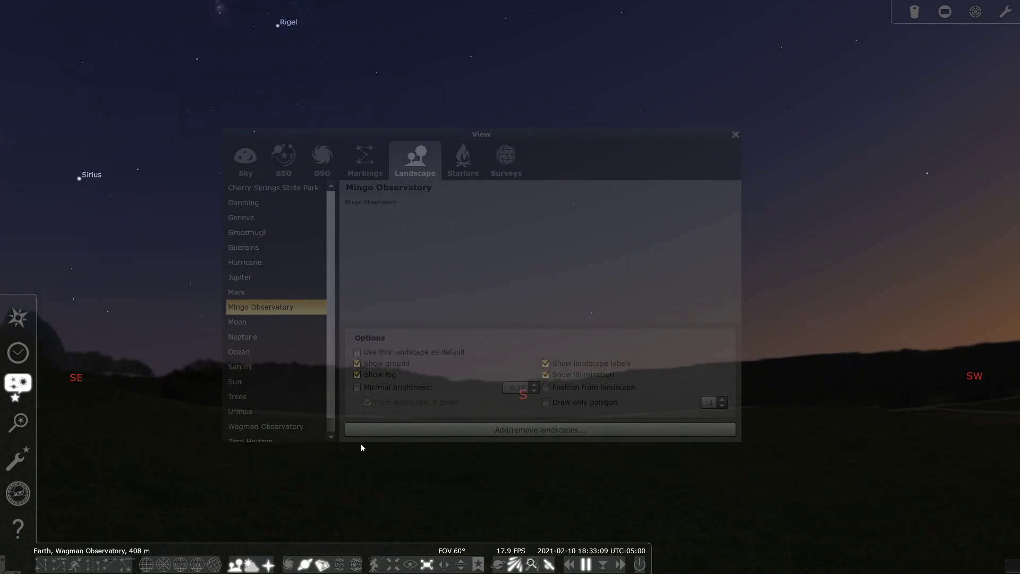
drag(362, 444, 689, 440)
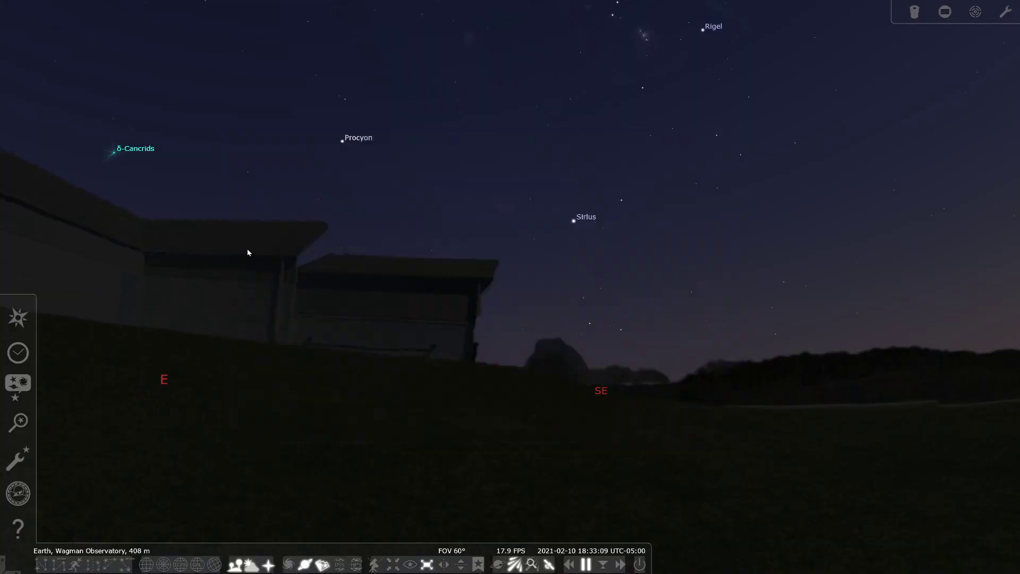
drag(208, 245, 713, 210)
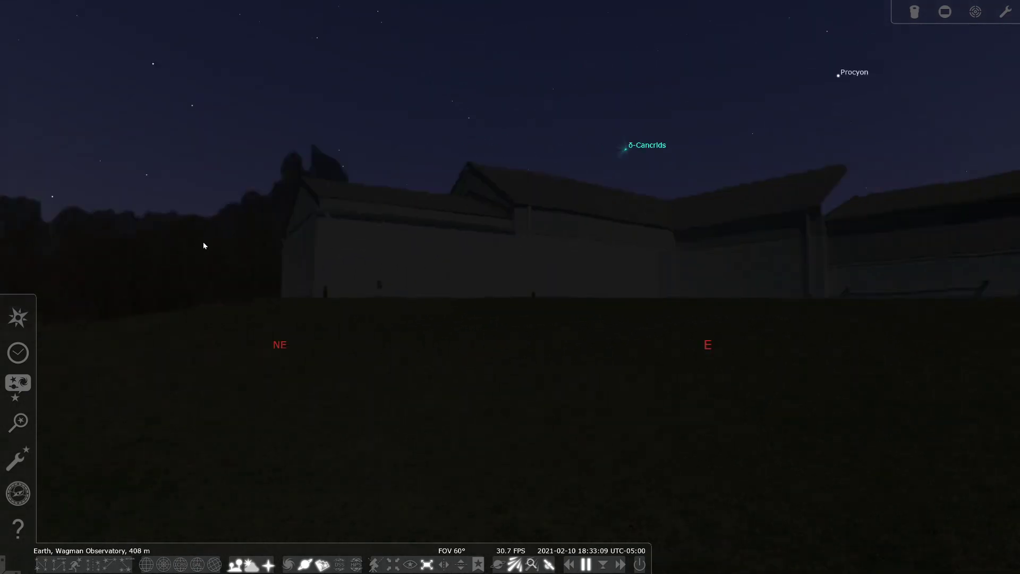
Look around the Mingo Observatory landscape between north and southeast to compare the building's orientation with the compass directions
drag(202, 244, 734, 222)
drag(157, 239, 579, 167)
drag(792, 169, 371, 205)
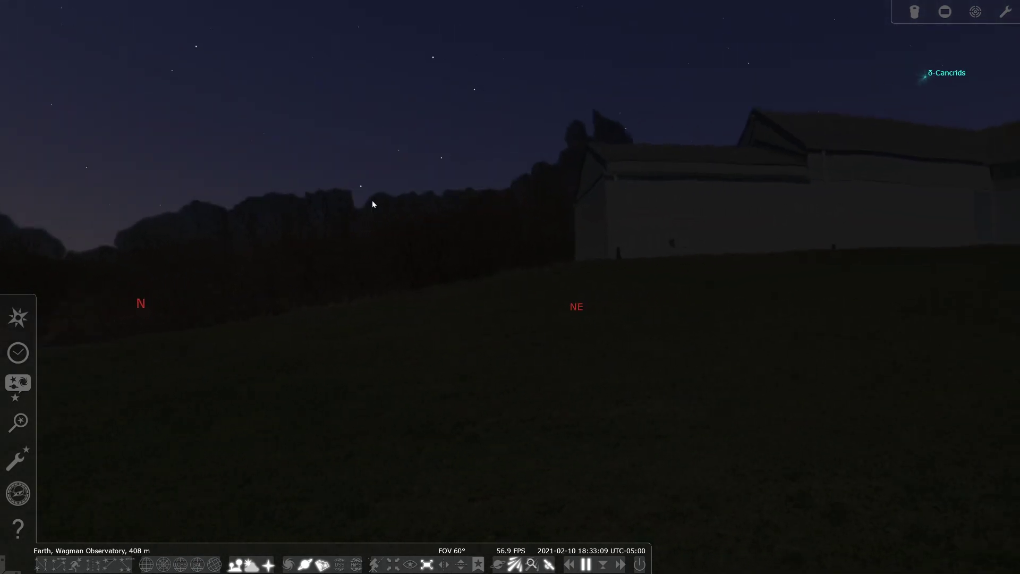
drag(758, 183, 293, 346)
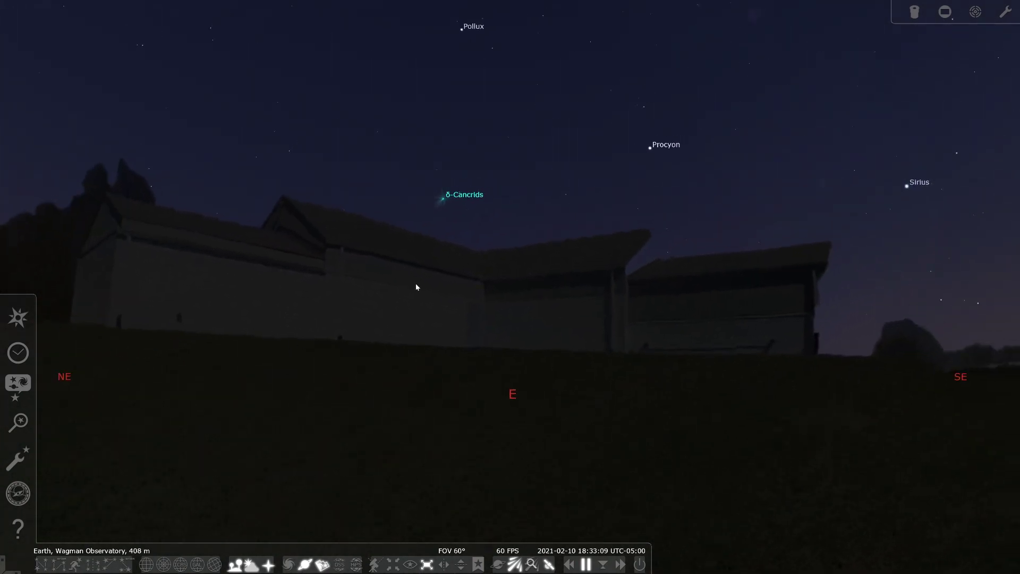
drag(524, 386, 750, 317)
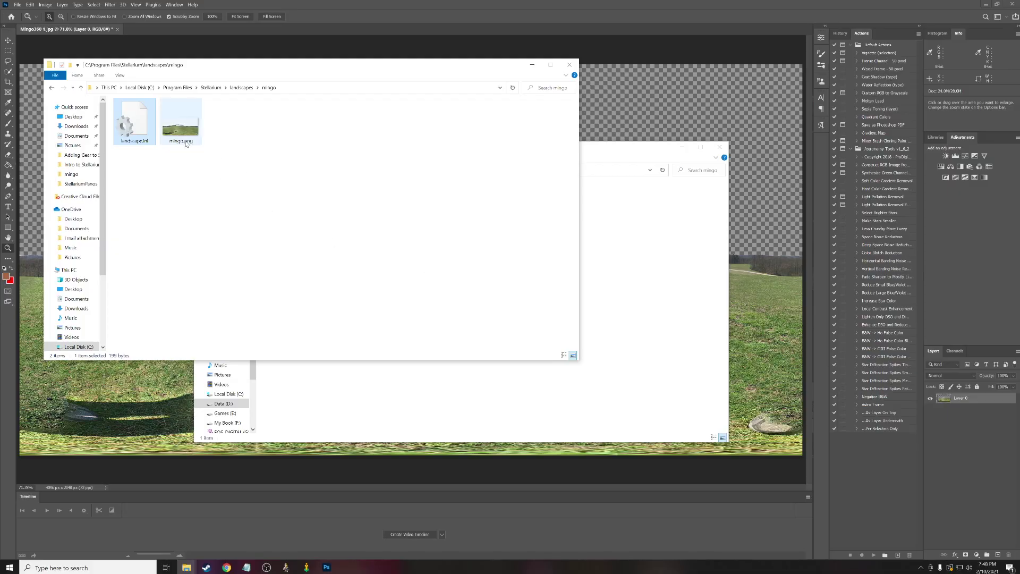
Copy landscape.ini from Stellarium's landscapes\mingo folder into the mingo working folder on the D: drive
right_click(121, 130)
click(141, 269)
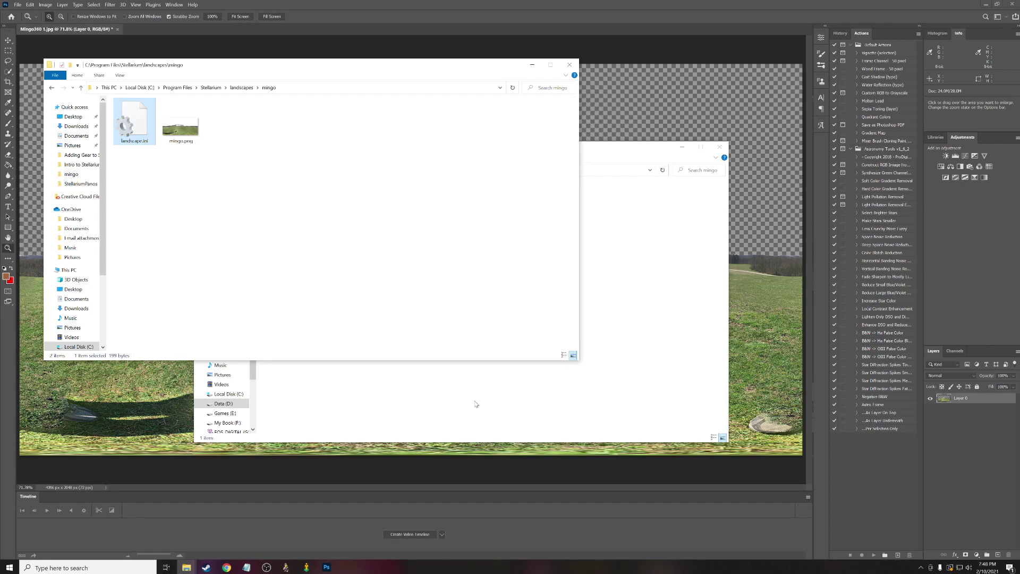
click(314, 379)
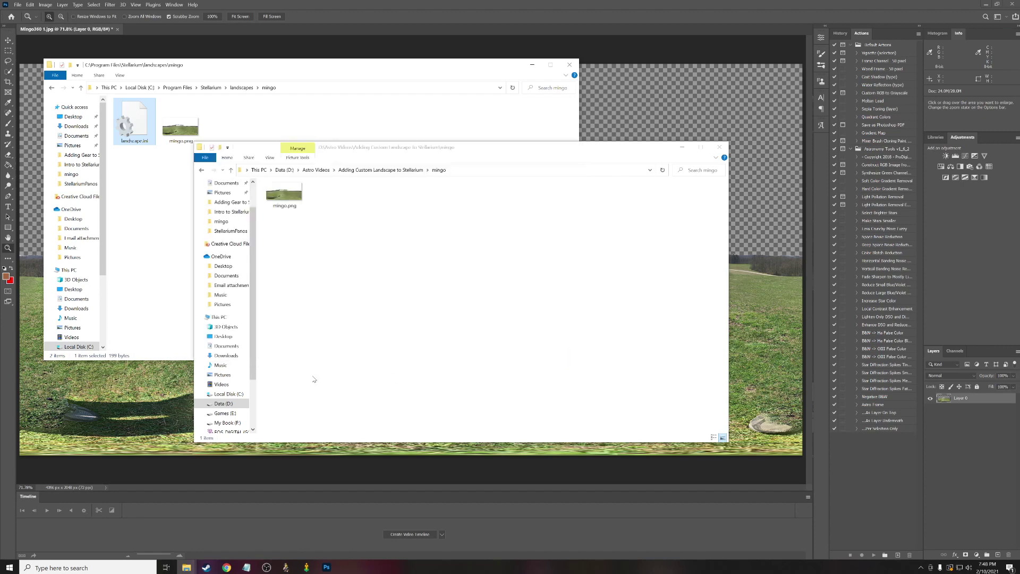
right_click(399, 234)
click(419, 288)
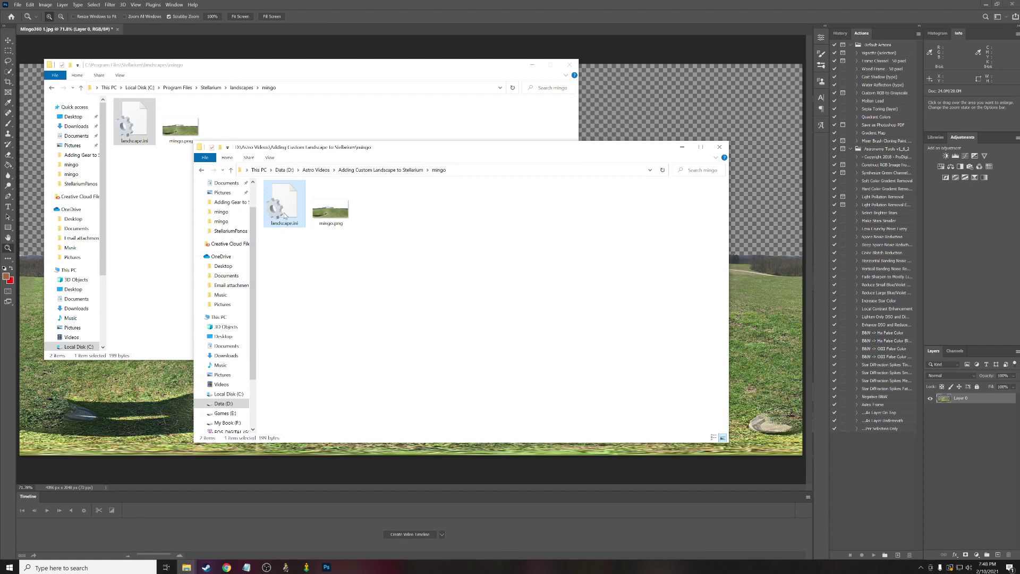
Open the copied landscape.ini, set angle_rotatez to 90, then save and close the file
right_click(285, 216)
click(313, 236)
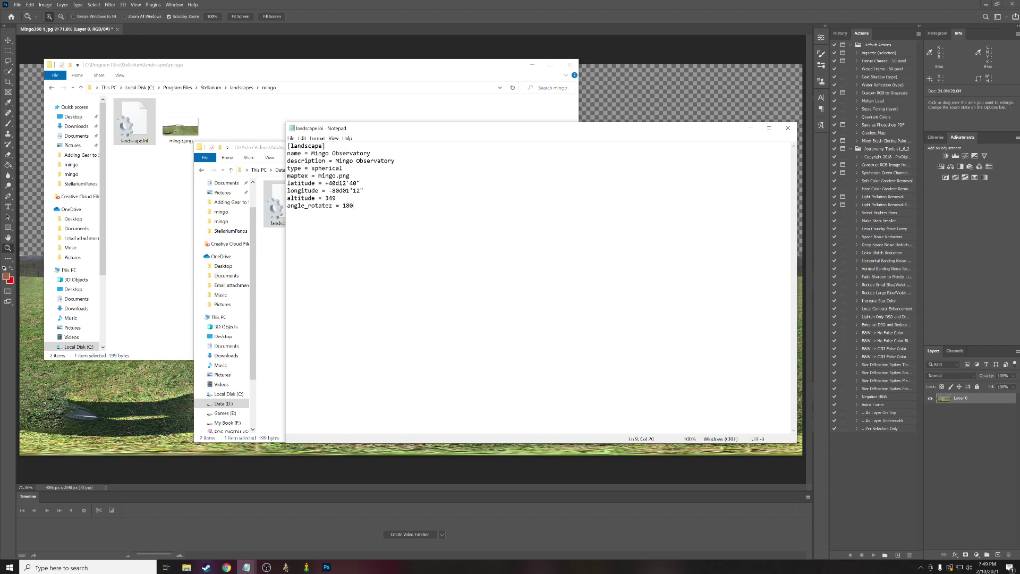
key(BackSpace)
key(BackSpace)
key(BackSpace)
text(90)
click(291, 138)
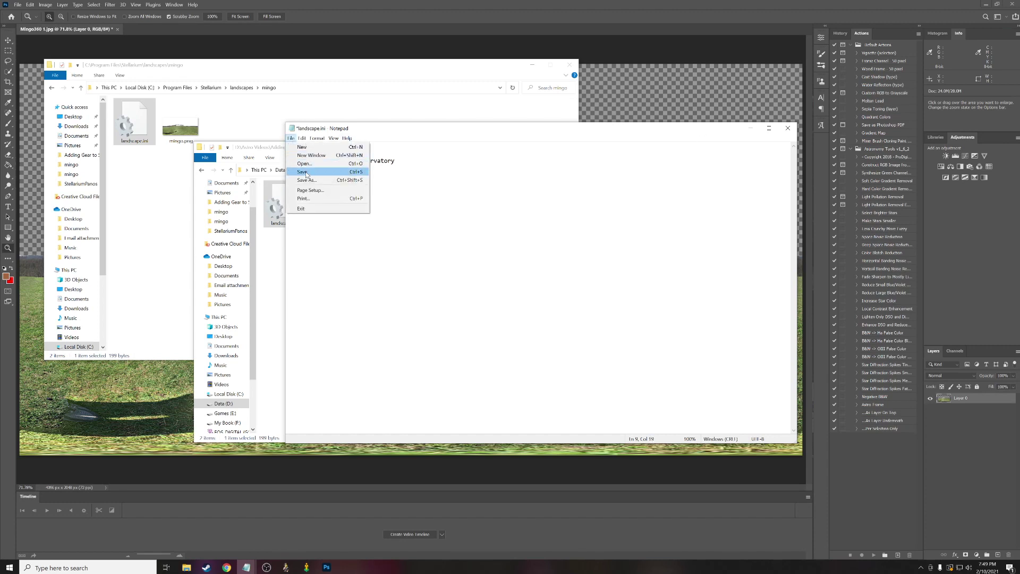
click(302, 172)
click(788, 128)
Paste the edited landscape.ini into C:\Program Files\Stellarium\landscapes\mingo, replacing the existing file with administrator permission
click(124, 223)
right_click(124, 222)
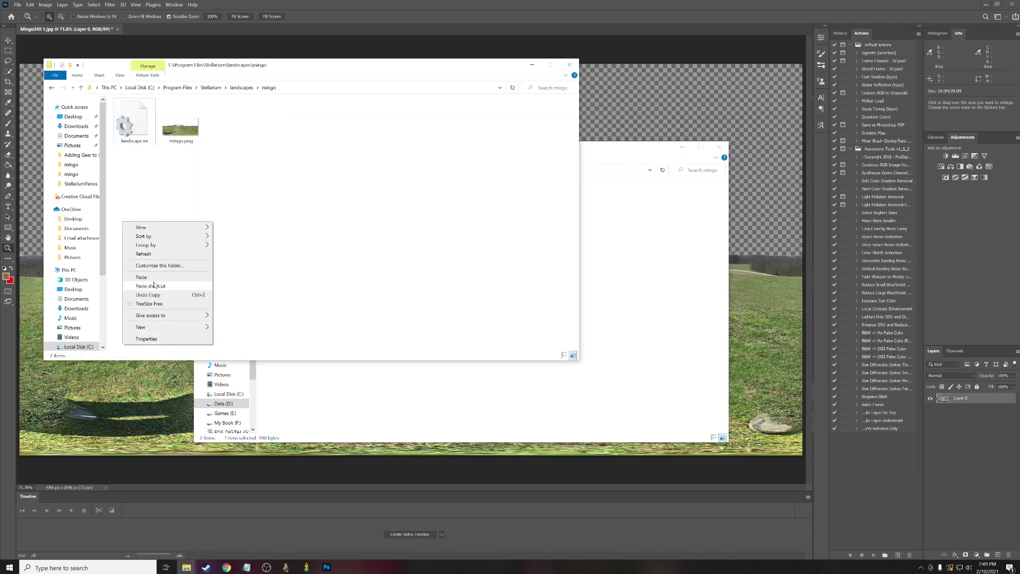
click(152, 278)
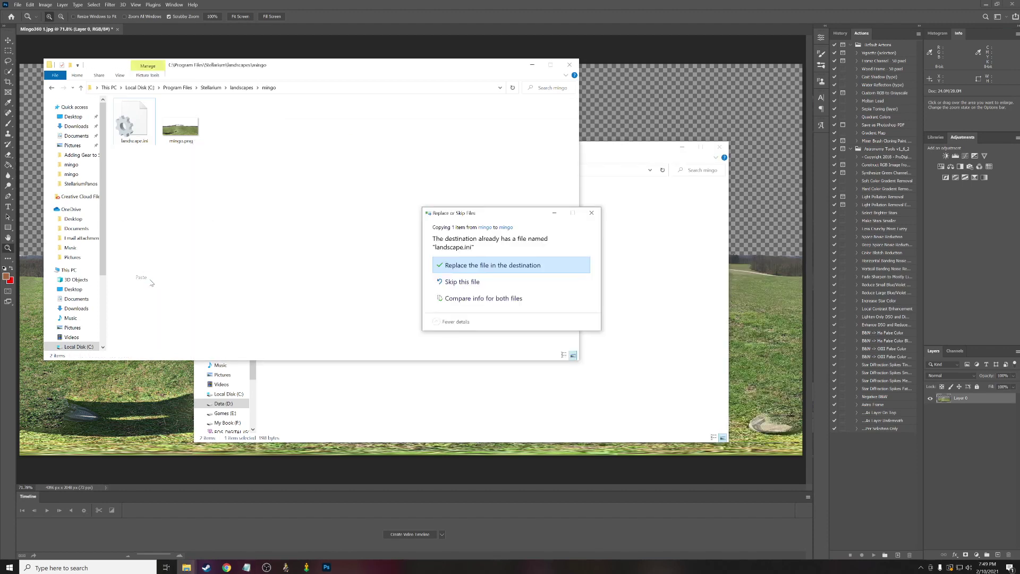
click(490, 270)
click(491, 259)
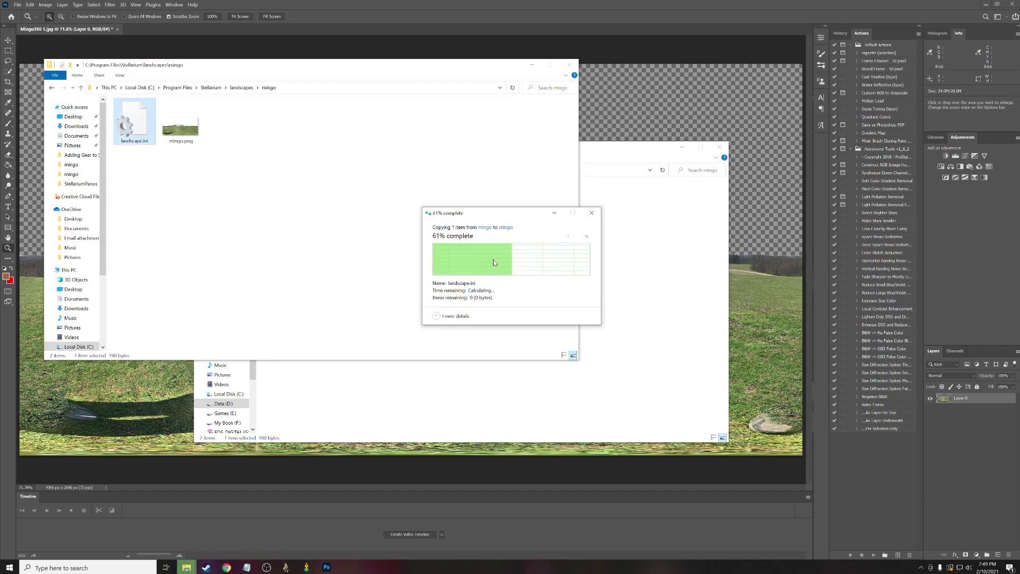
Launch Stellarium and turn the view north toward the observatory building to check the new rotation
click(10, 567)
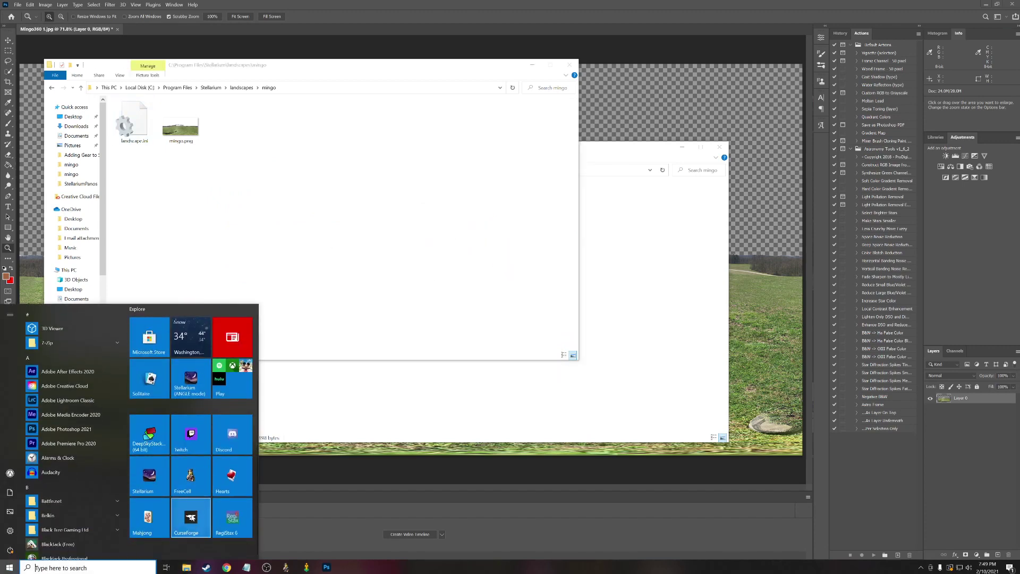
click(150, 477)
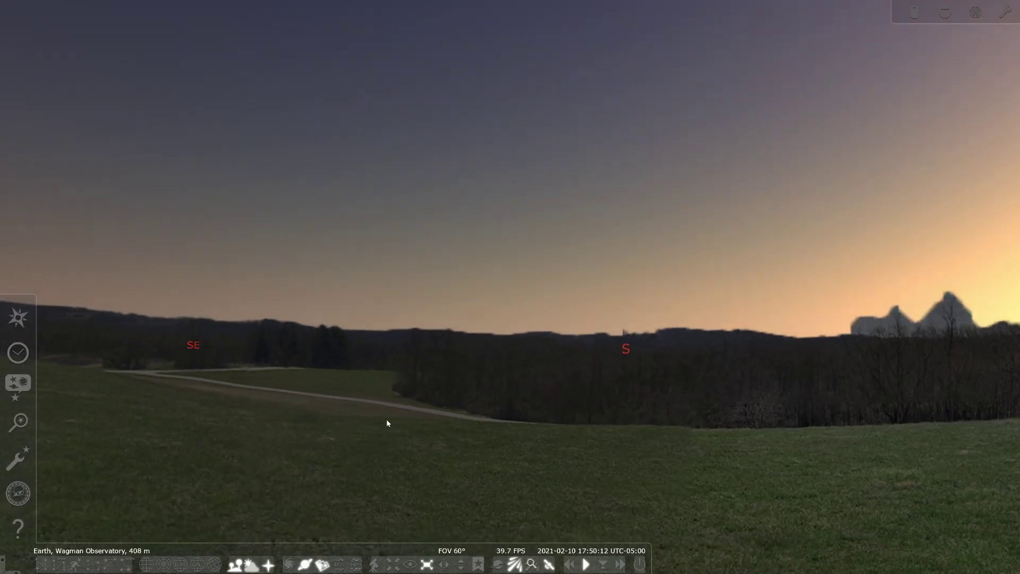
drag(387, 419, 432, 432)
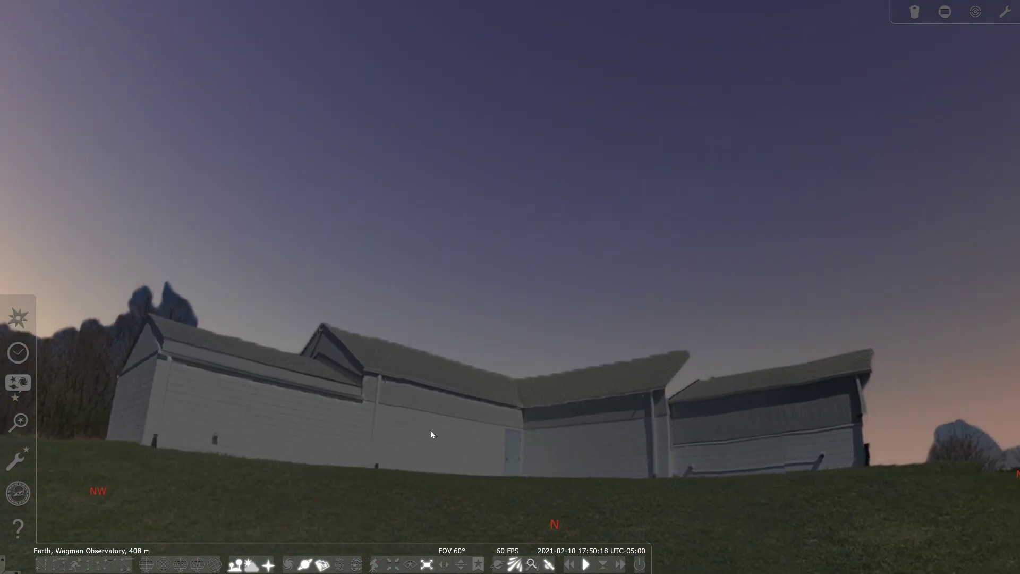
Speed the simulated time forward to about 18:20 and return it to the normal rate
click(620, 565)
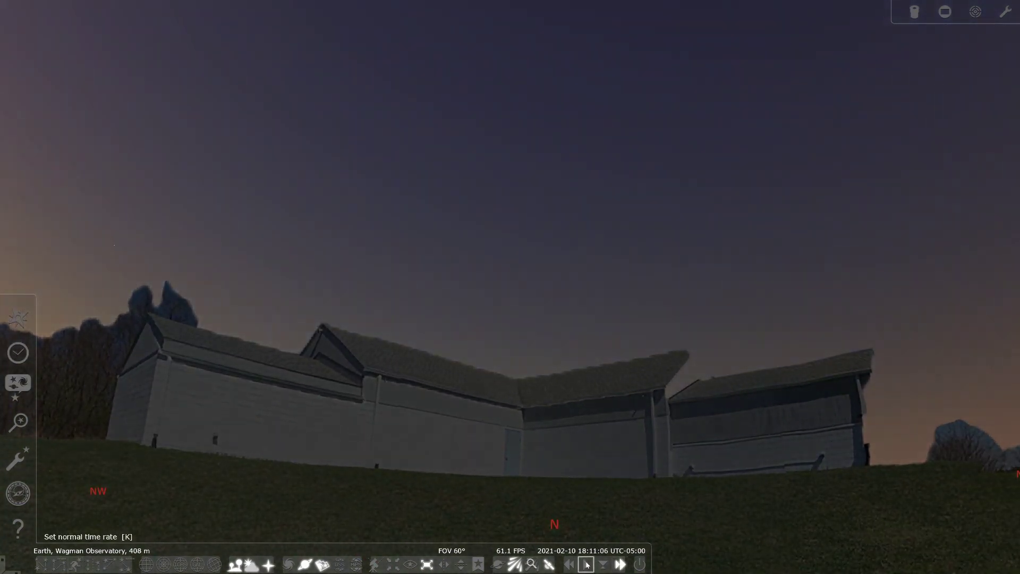
click(587, 564)
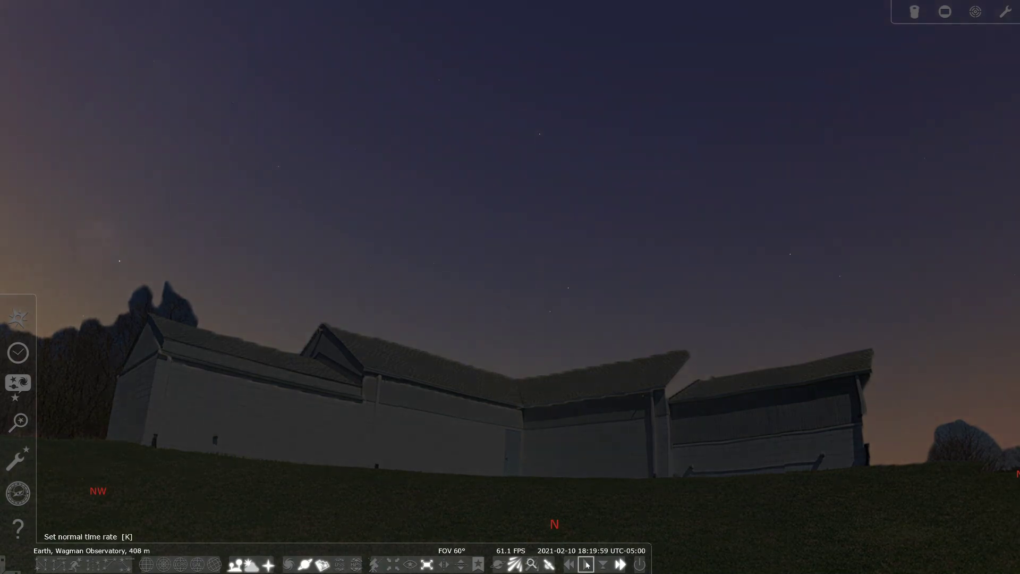